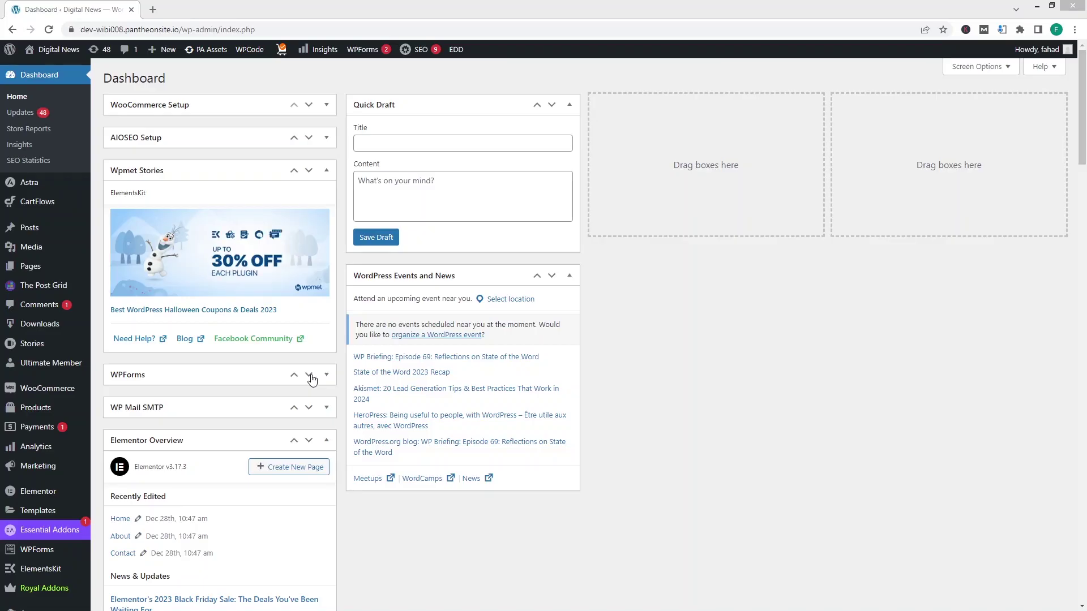
Go to the Add New Plugin page from the Plugins menu
mouse_move(25, 469)
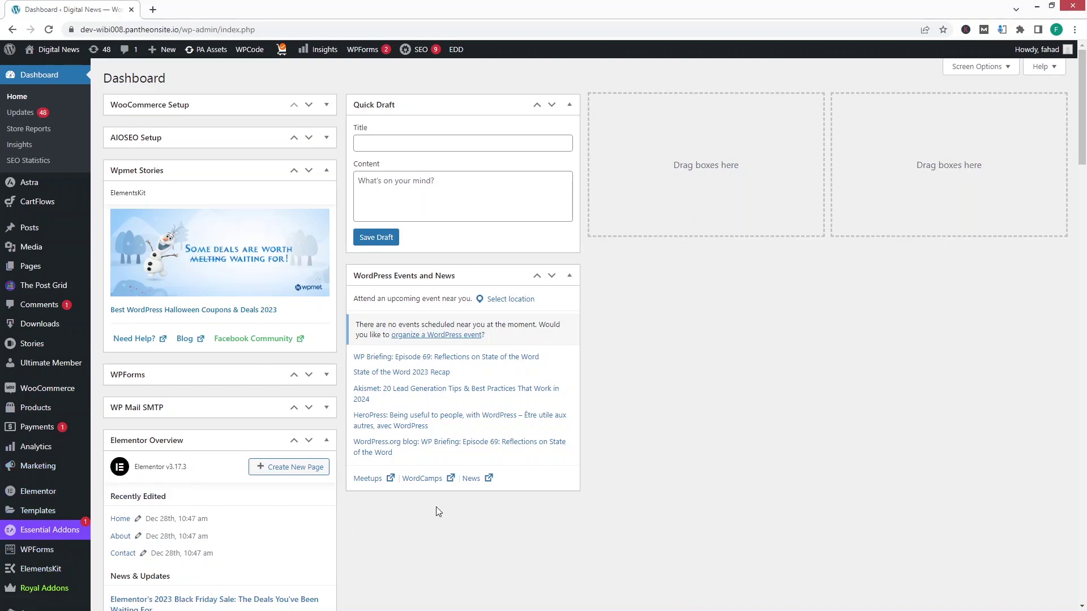
scroll(39, 458, down, 5)
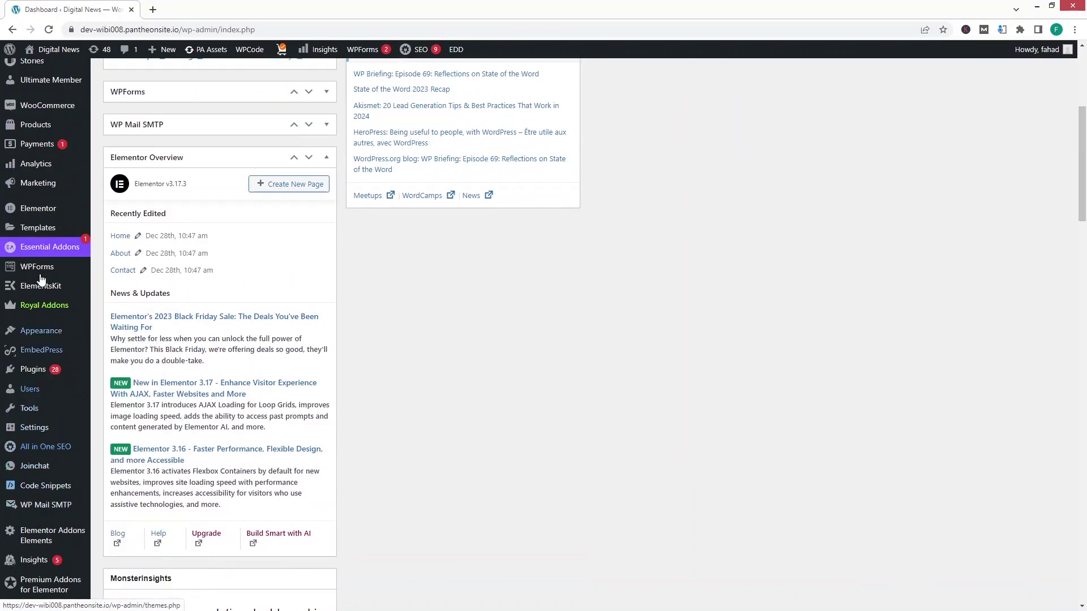
mouse_move(53, 372)
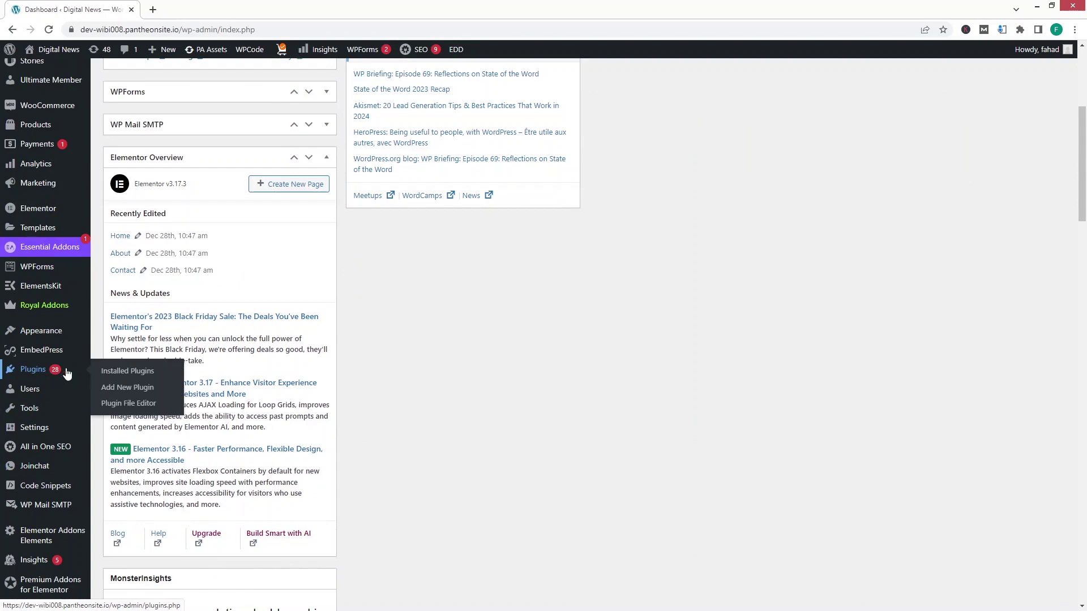
click(152, 395)
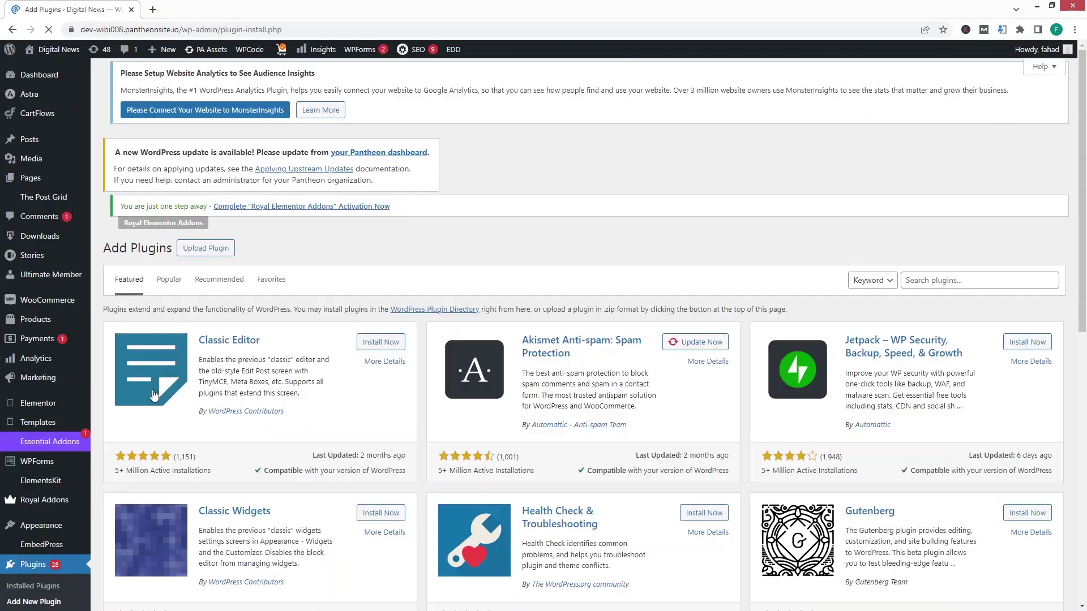
Search the plugin directory for 'woocommerce deposit' and scroll down to the Bayna card
click(957, 284)
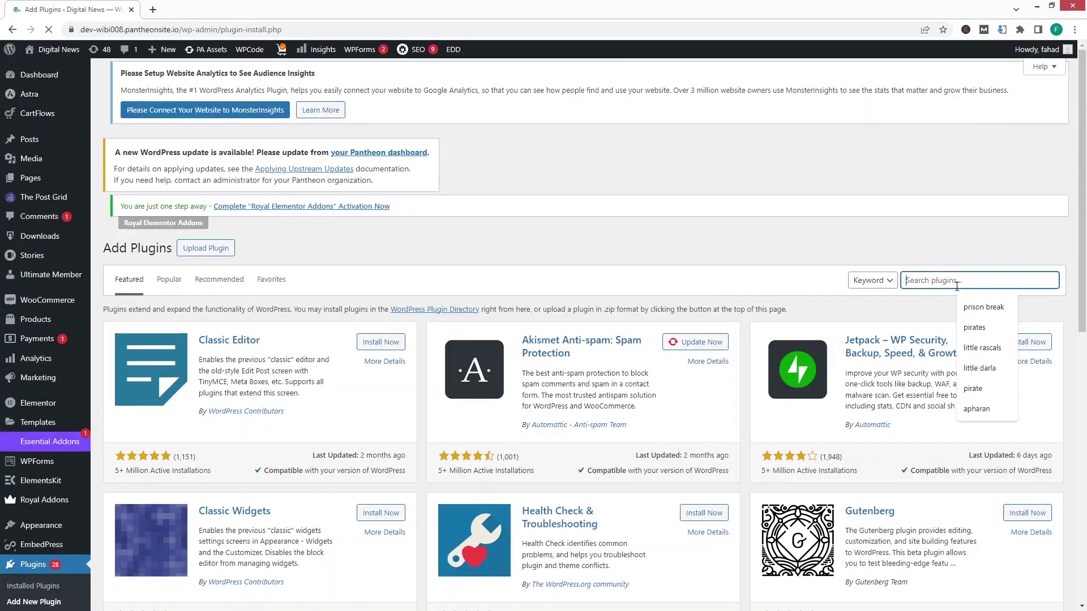
text(woo)
key(Down)
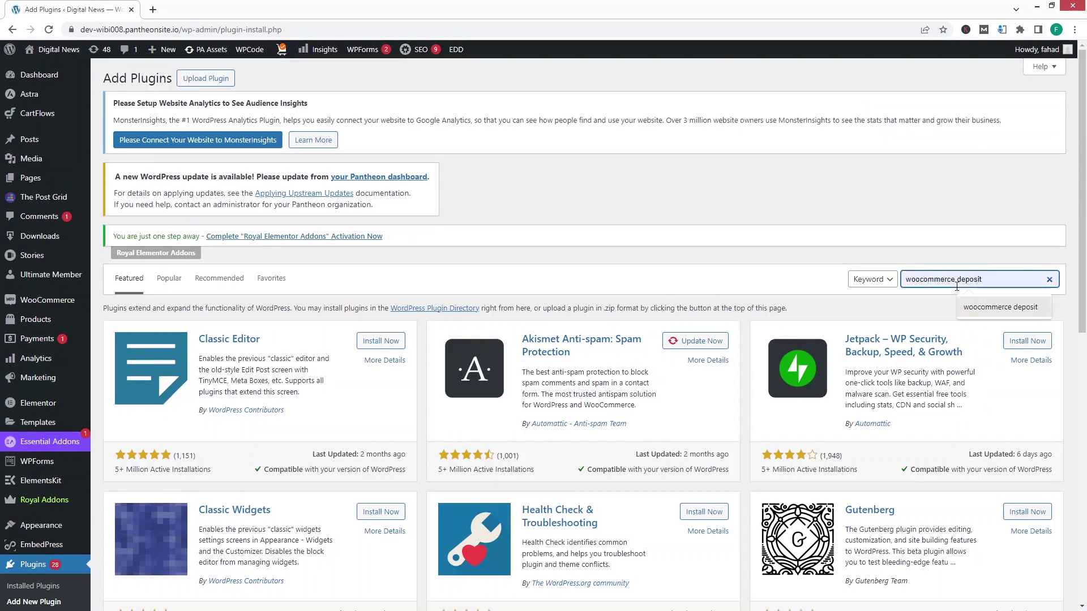
key(Return)
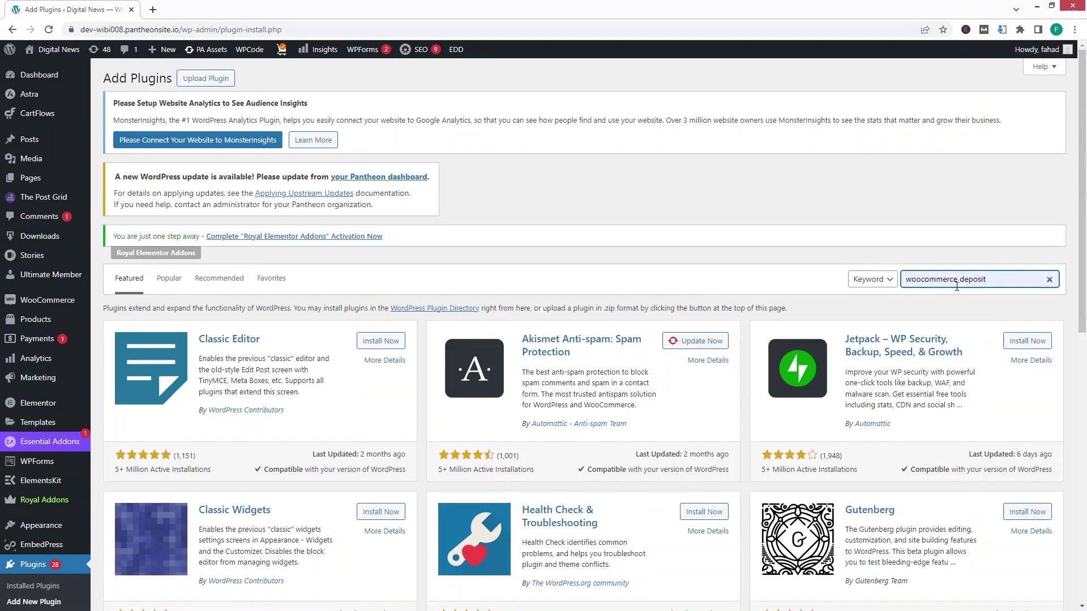
scroll(322, 333, down, 2)
scroll(322, 333, down, 6)
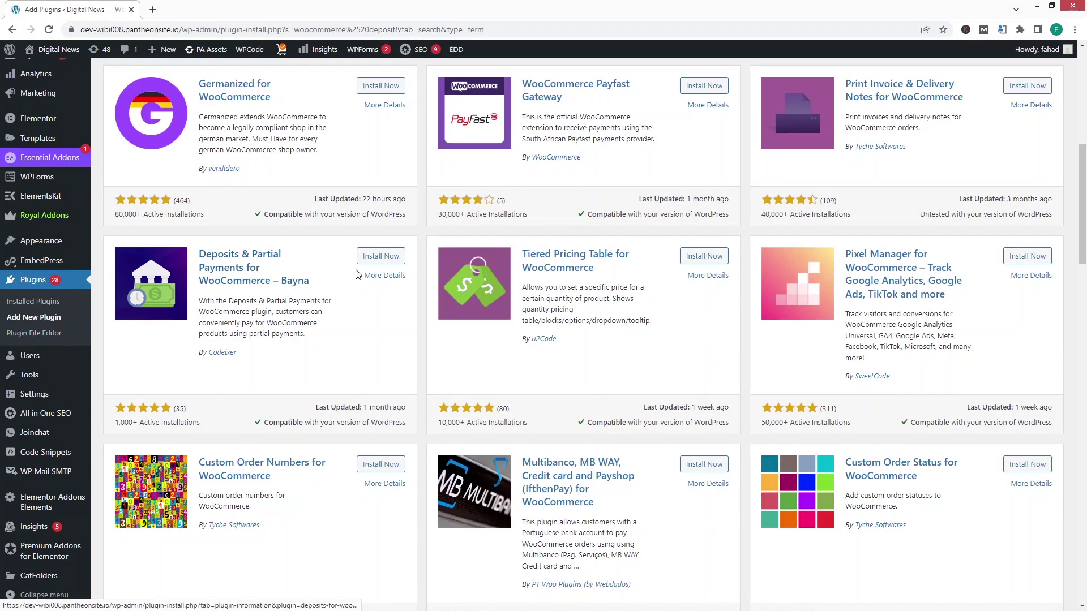
Install and activate Deposits & Partial Payments for WooCommerce – Bayna, then locate it in Installed Plugins
click(396, 258)
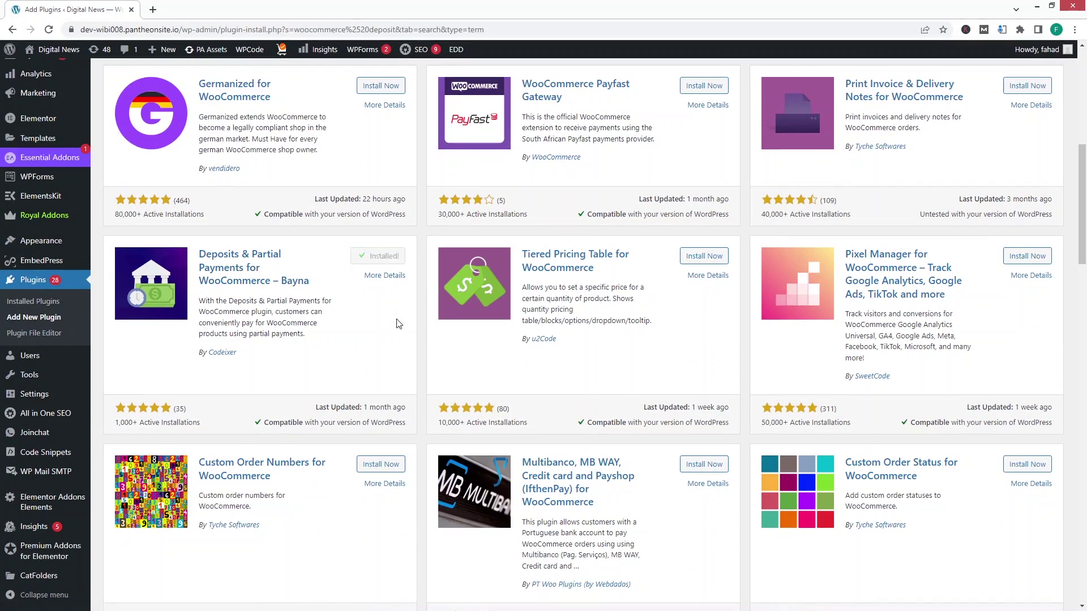
click(384, 260)
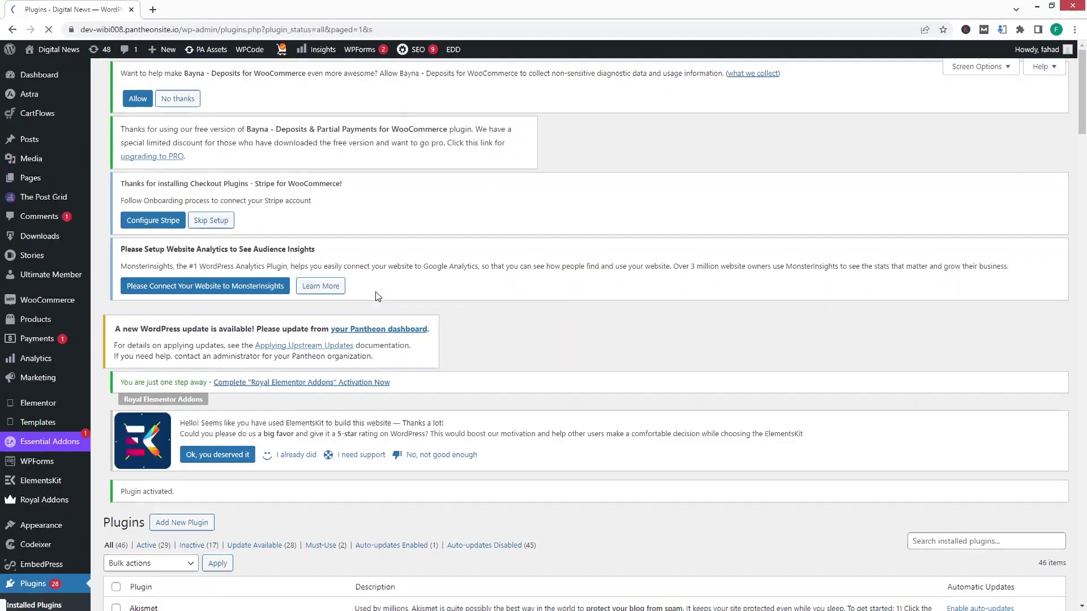
scroll(264, 405, down, 5)
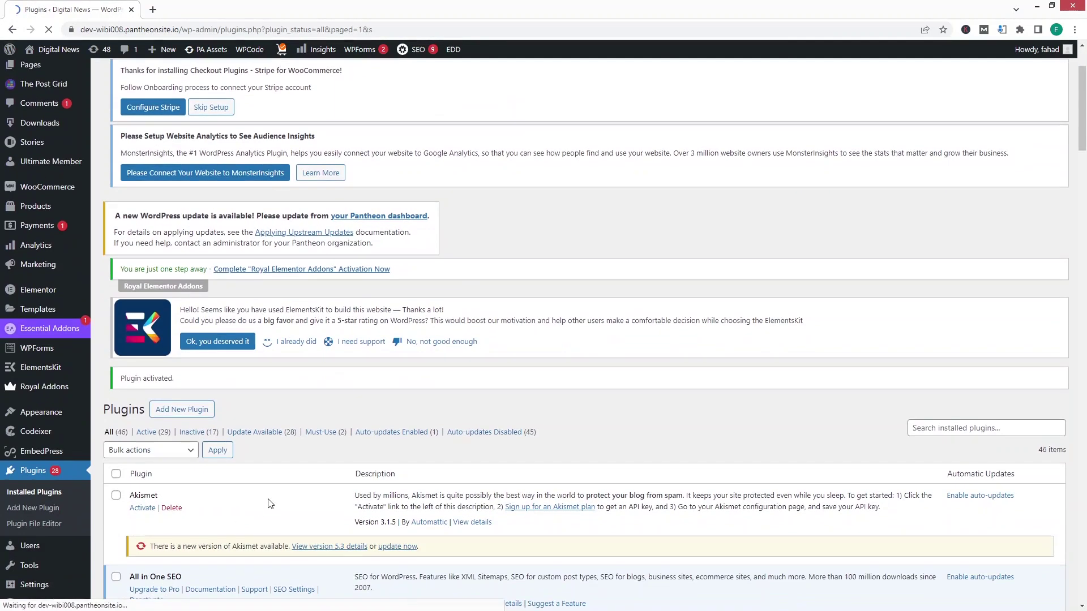
scroll(269, 425, down, 2)
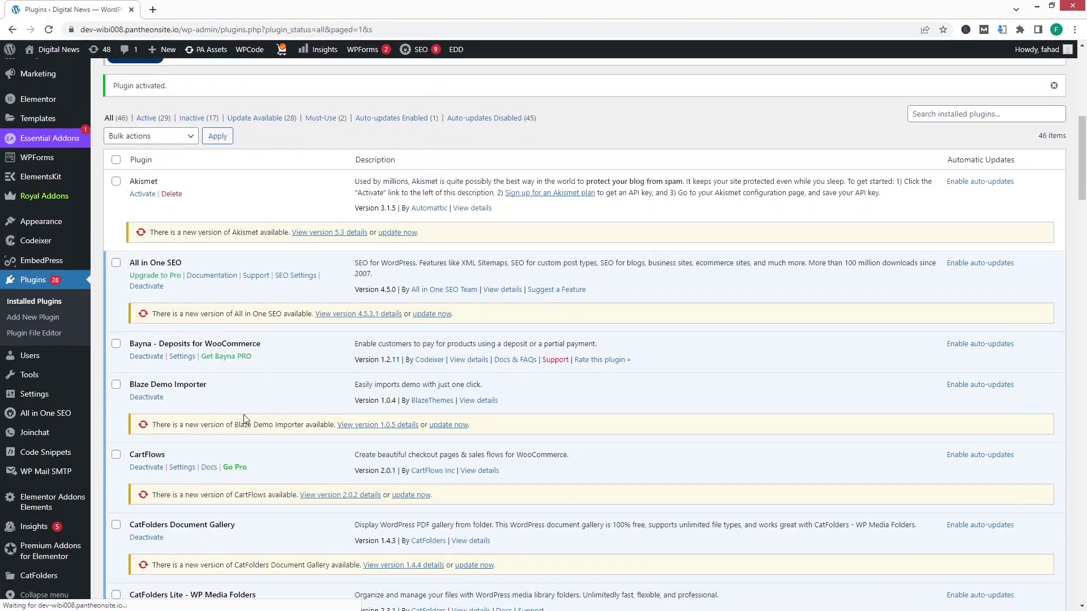
Open Bayna's Settings and check the Deposit Paid Status choices, leaving it at Completed
click(182, 358)
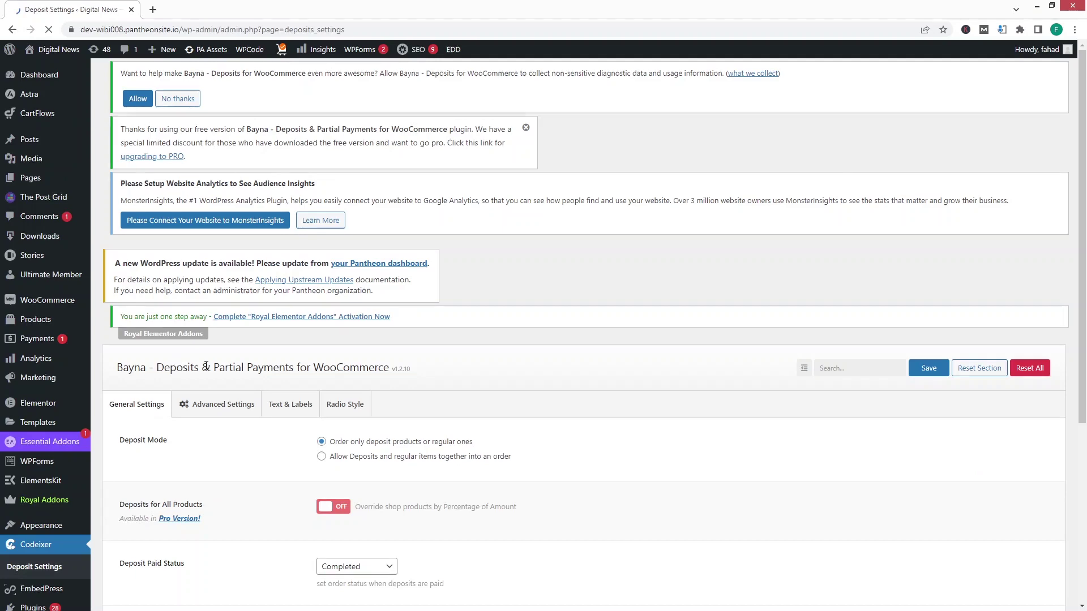
scroll(193, 367, down, 2)
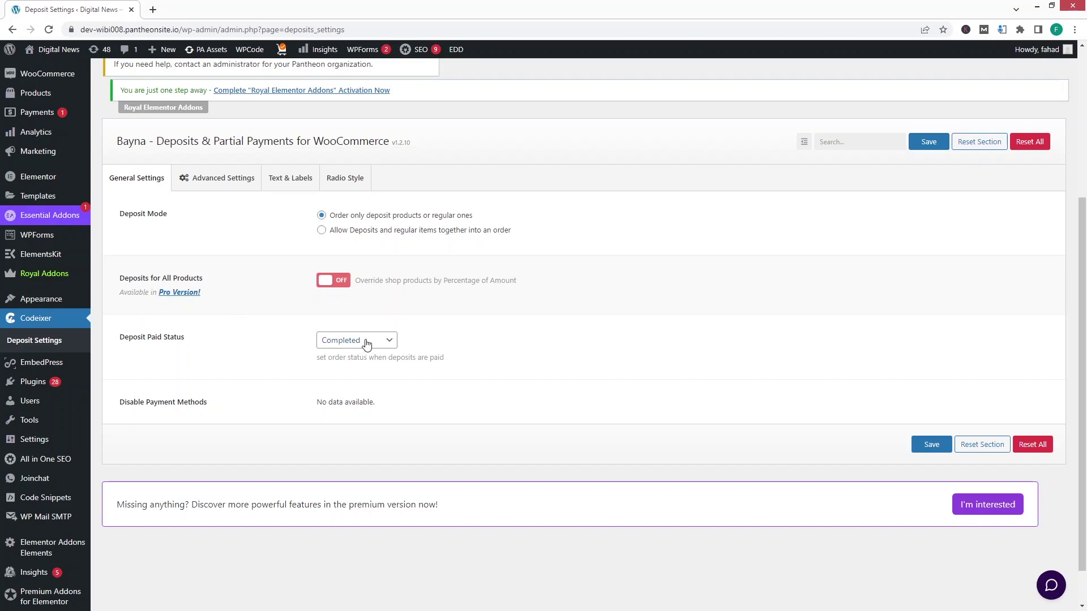
click(386, 341)
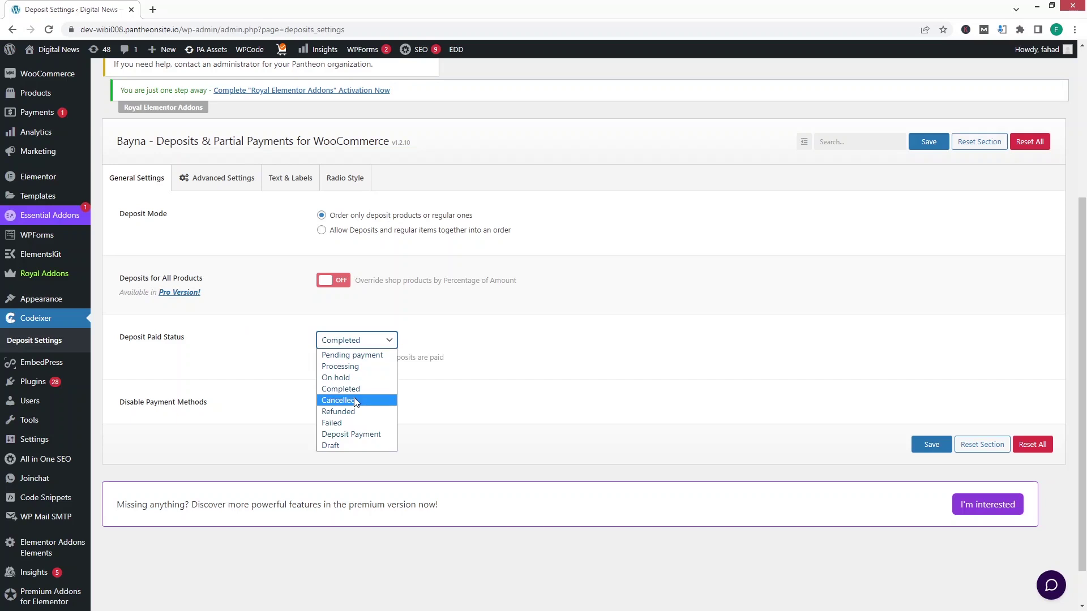
click(278, 367)
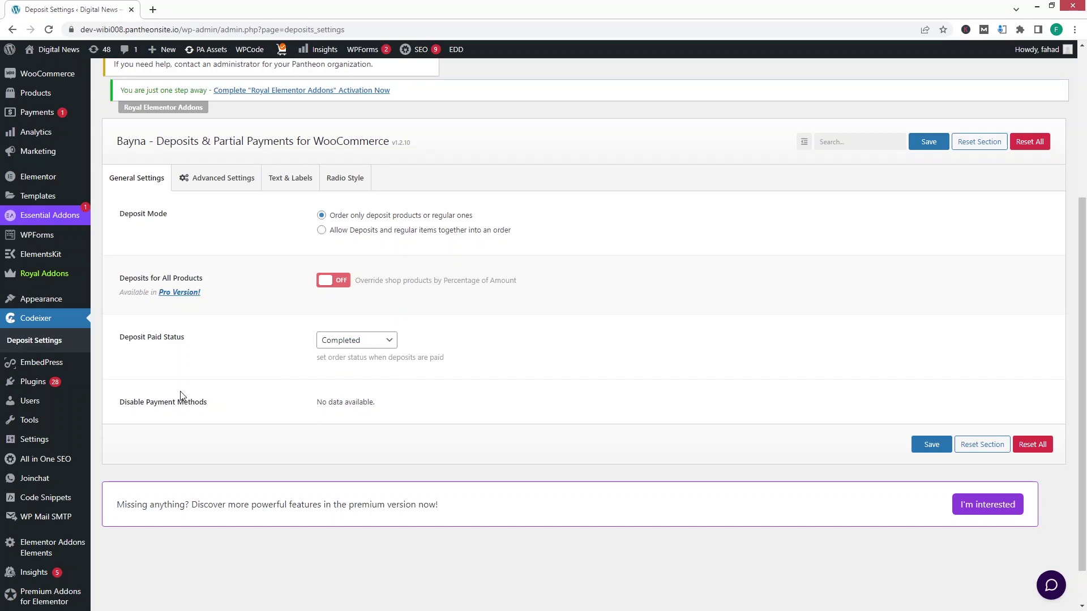
Look over the Bayna plugin's Advanced Settings tab
click(206, 180)
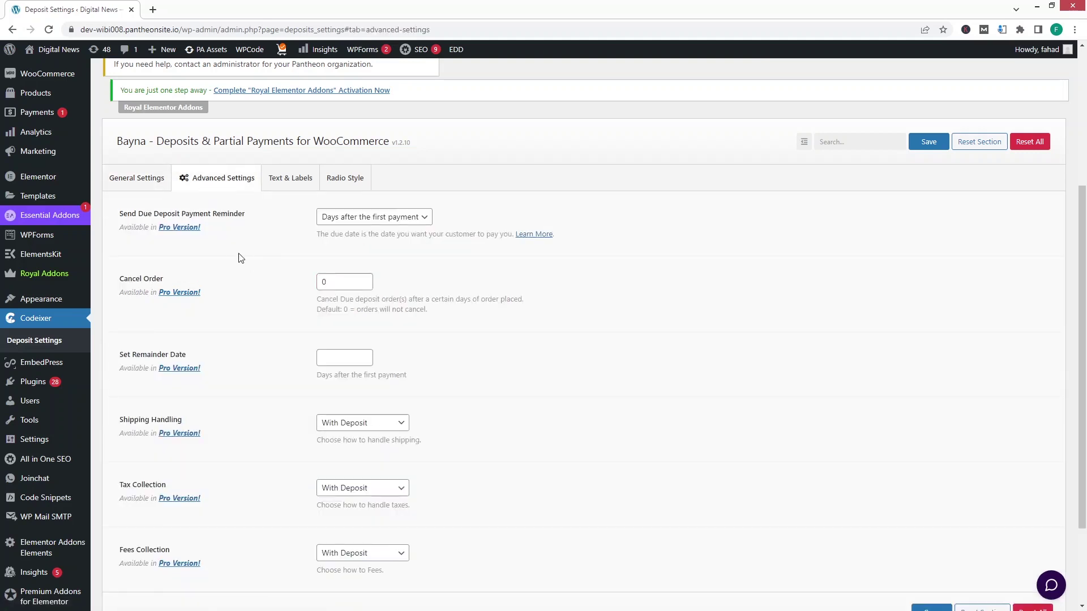
scroll(234, 255, down, 2)
scroll(234, 256, up, 2)
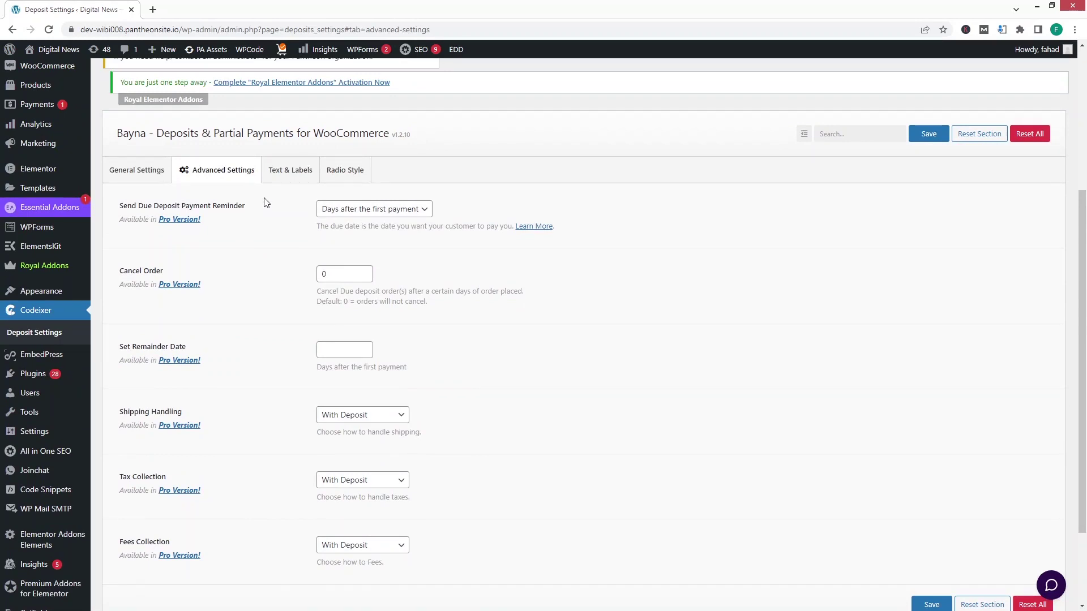
Browse the Text & Labels tab's default labels like Pay Deposit, Full Payment and Due Payment
click(291, 171)
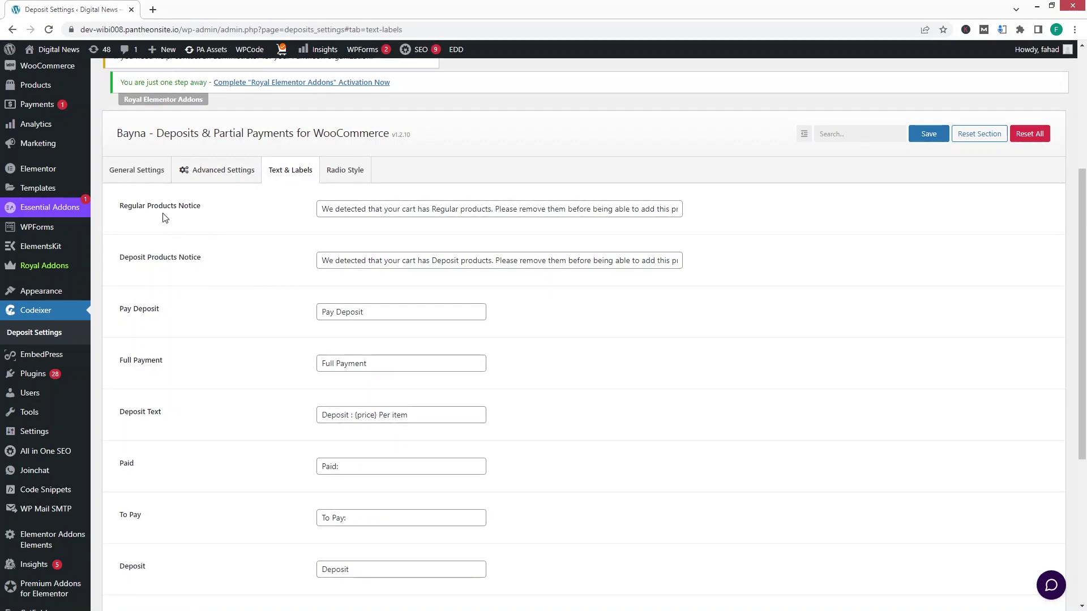
scroll(165, 217, down, 1)
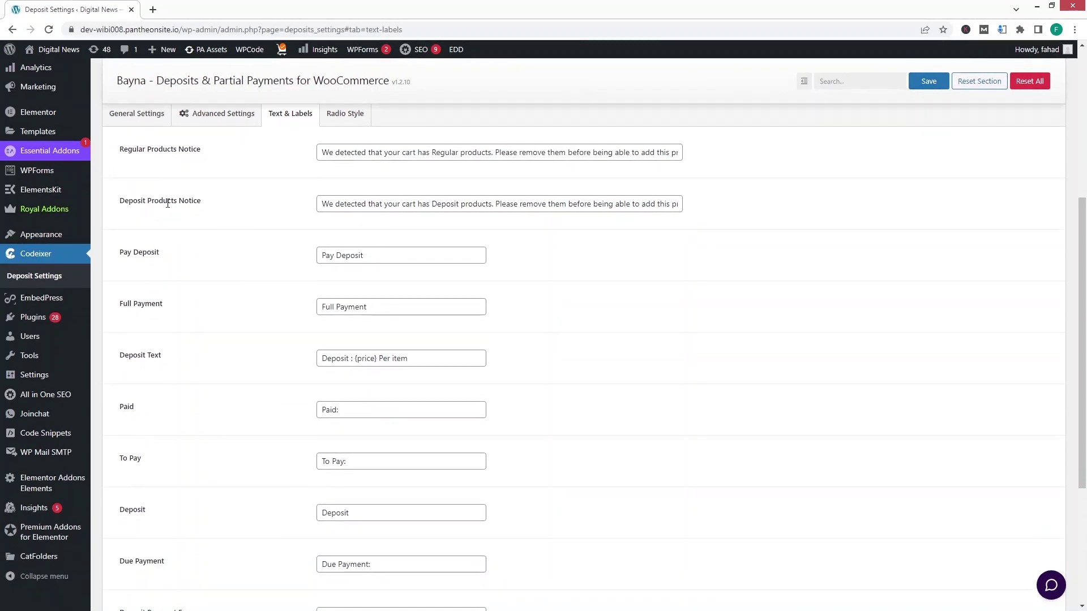
scroll(193, 221, down, 2)
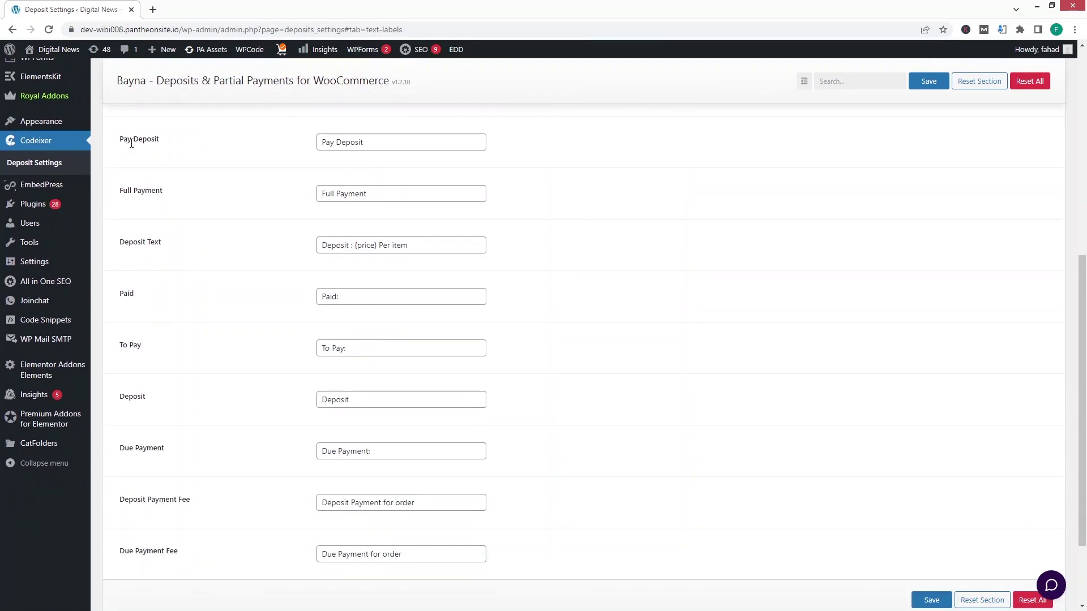
scroll(119, 240, down, 2)
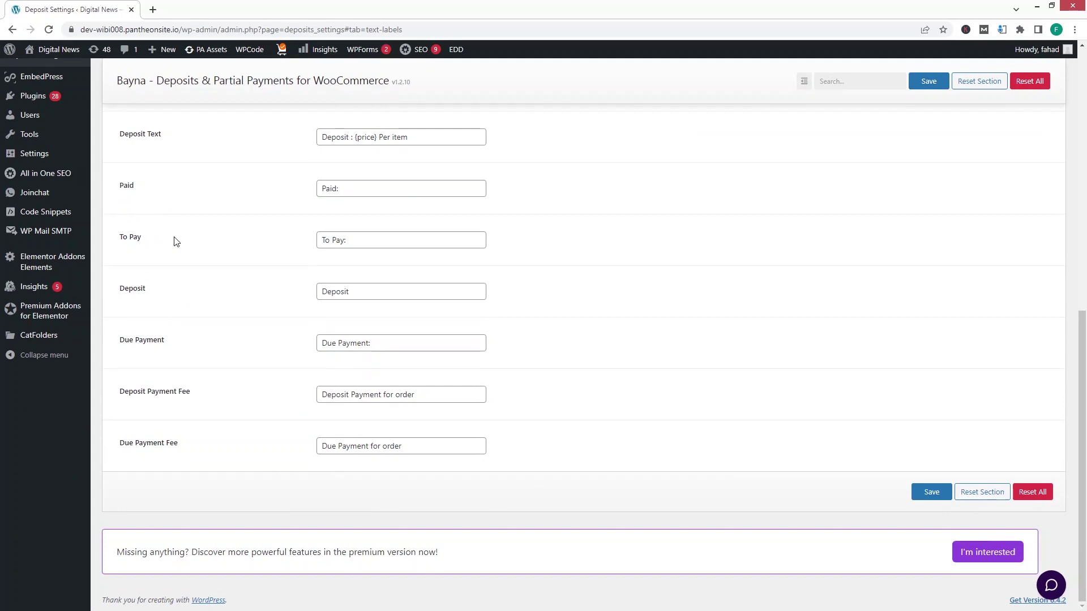
scroll(225, 340, up, 7)
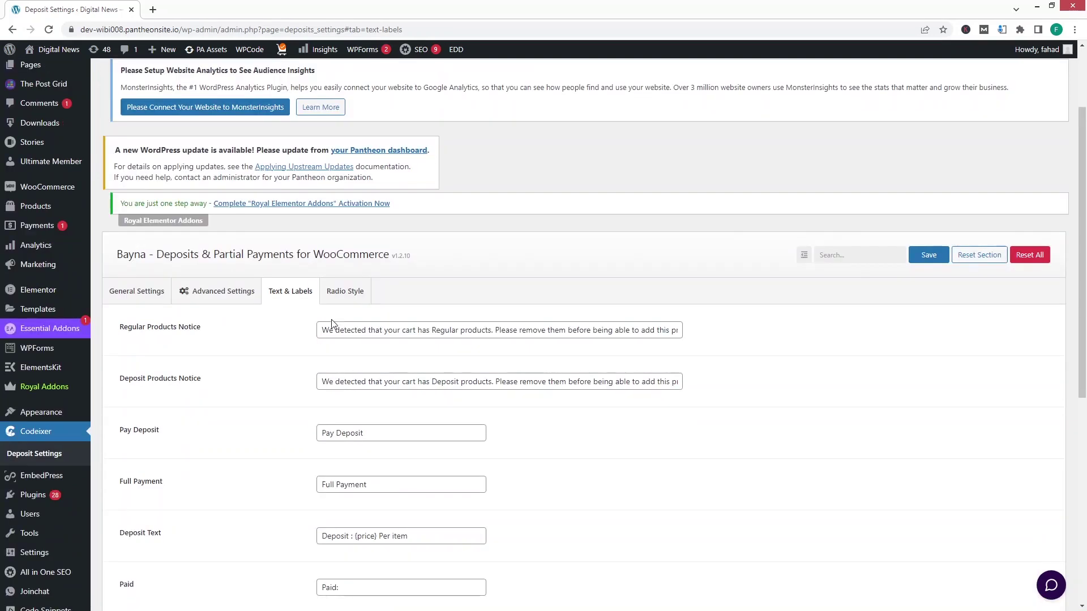
Save the Bayna settings, keeping the Round & Thick & Outline radio style with green active color
click(342, 300)
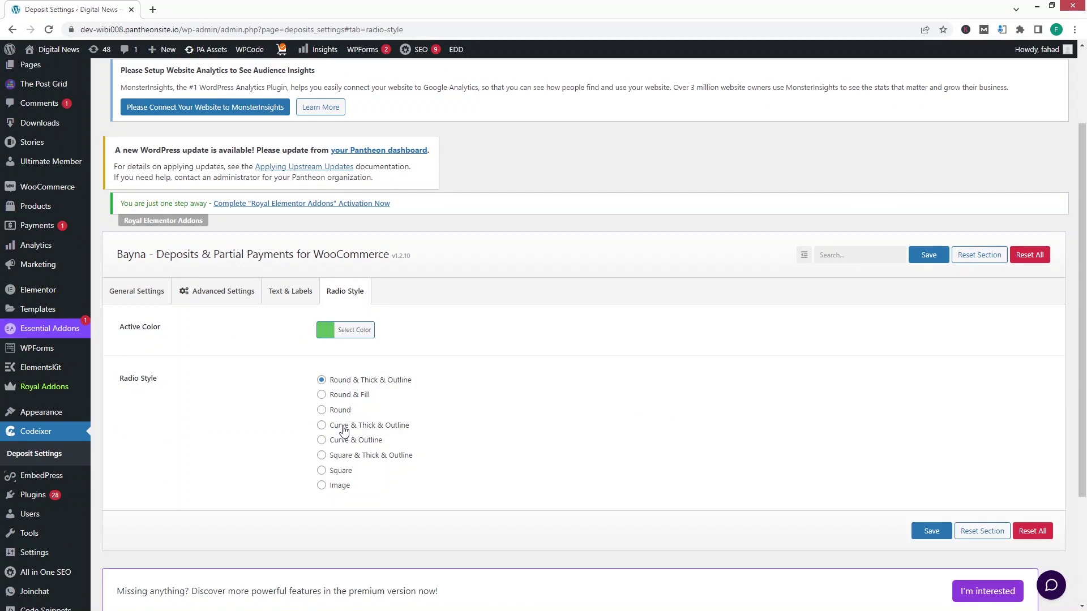
click(931, 532)
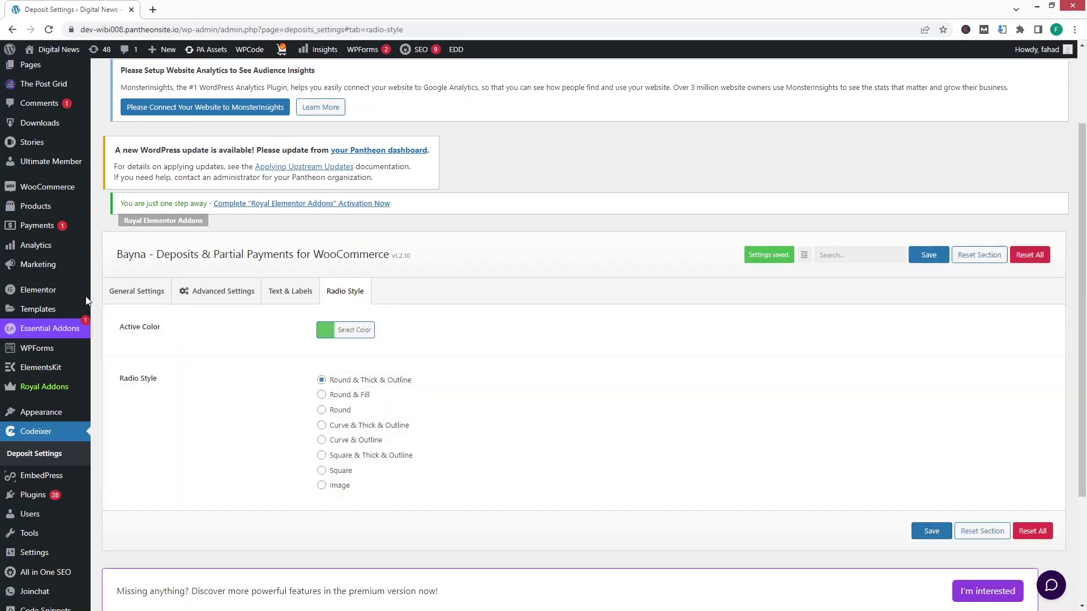
mouse_move(68, 208)
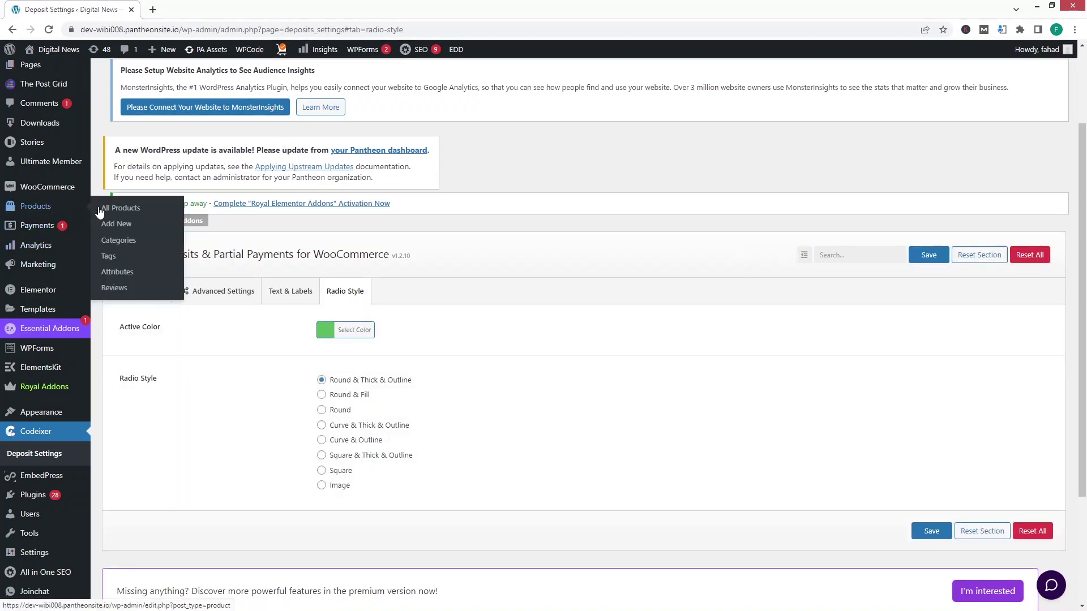
Open All Products in a new tab and start editing Soothing Sunscreen Gel
ctrl+click(131, 213)
key(ctrl+Tab)
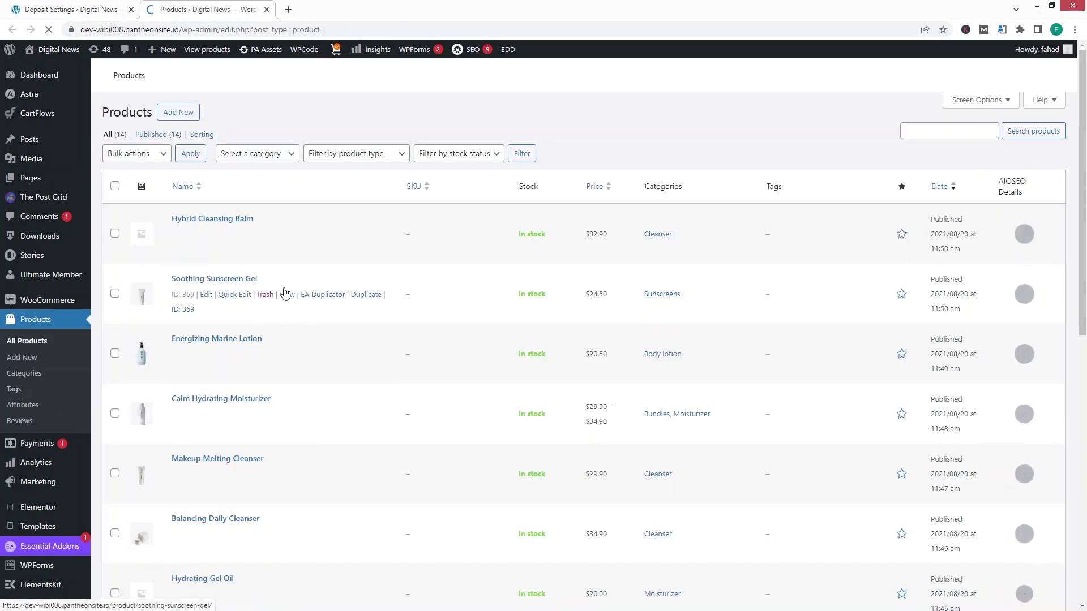
click(206, 294)
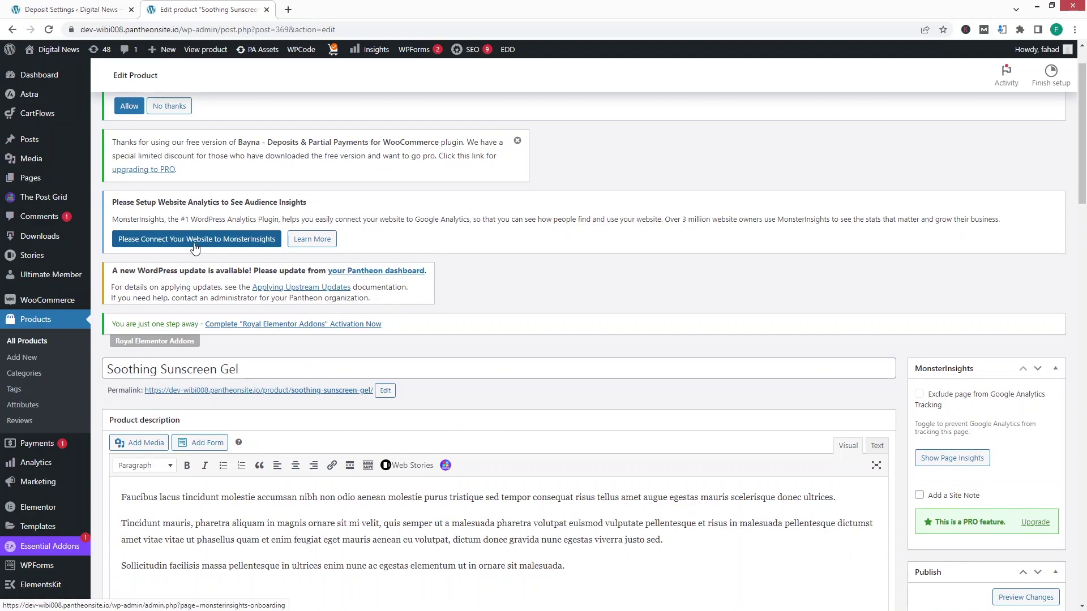
scroll(195, 248, down, 20)
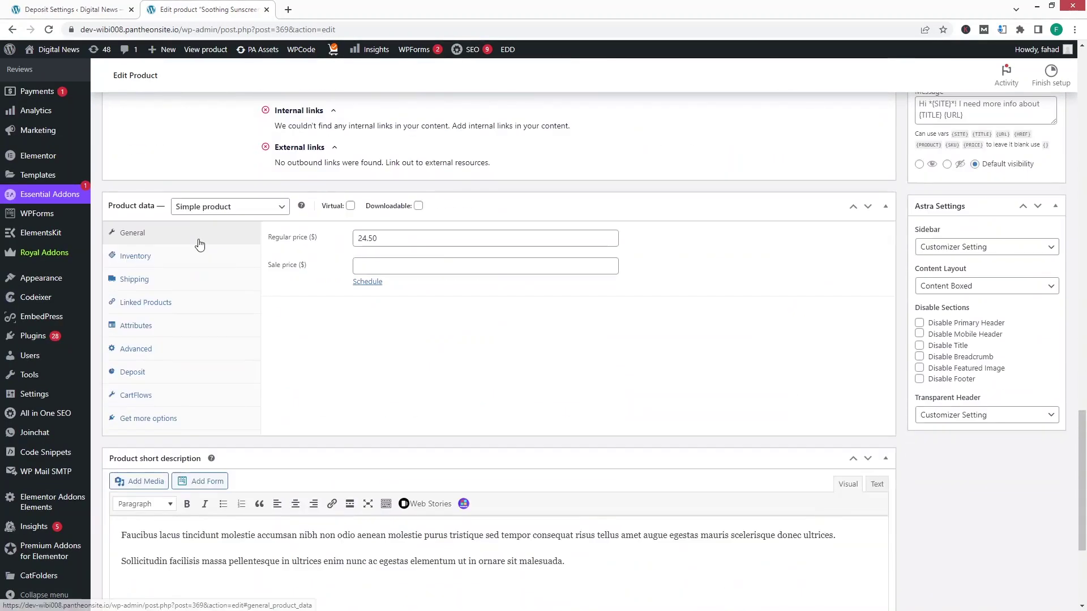
Enable a Fixed Amount deposit of 10 in the product's Deposit tab and update the product
click(133, 373)
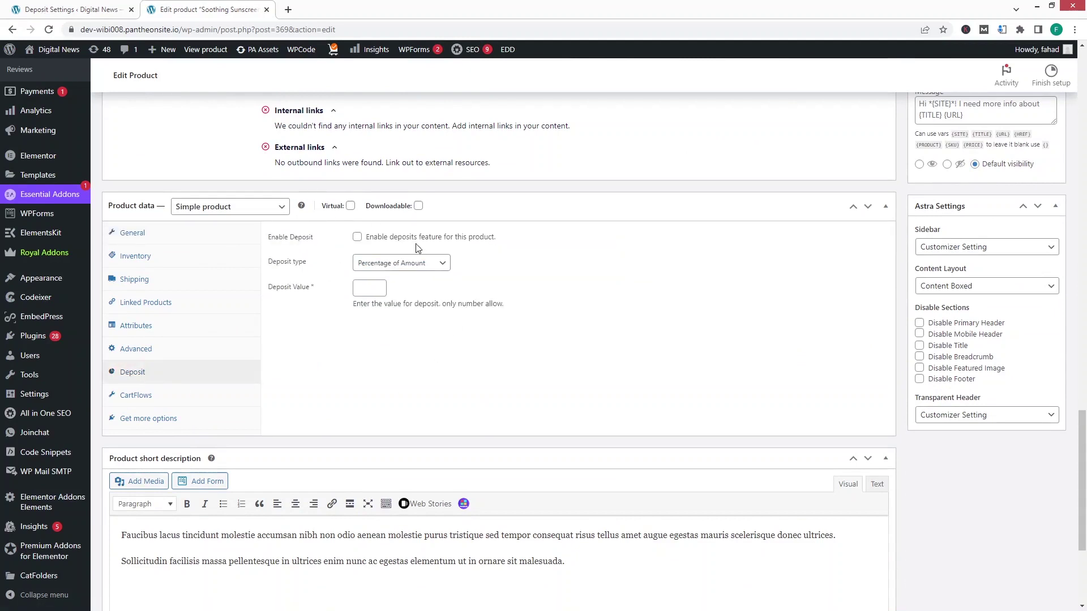
click(357, 237)
click(399, 265)
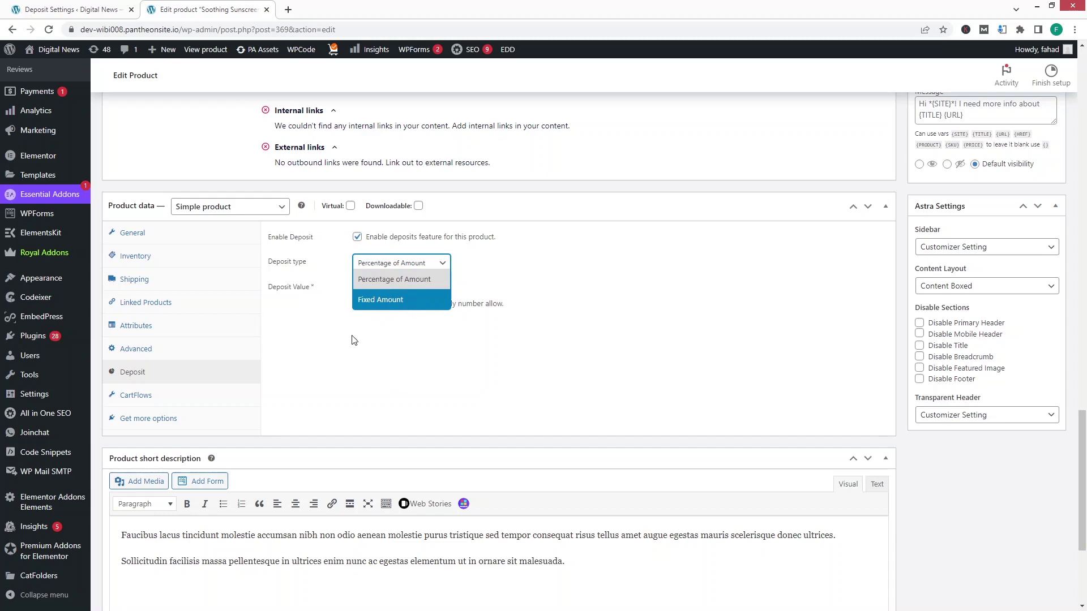
click(390, 300)
click(371, 286)
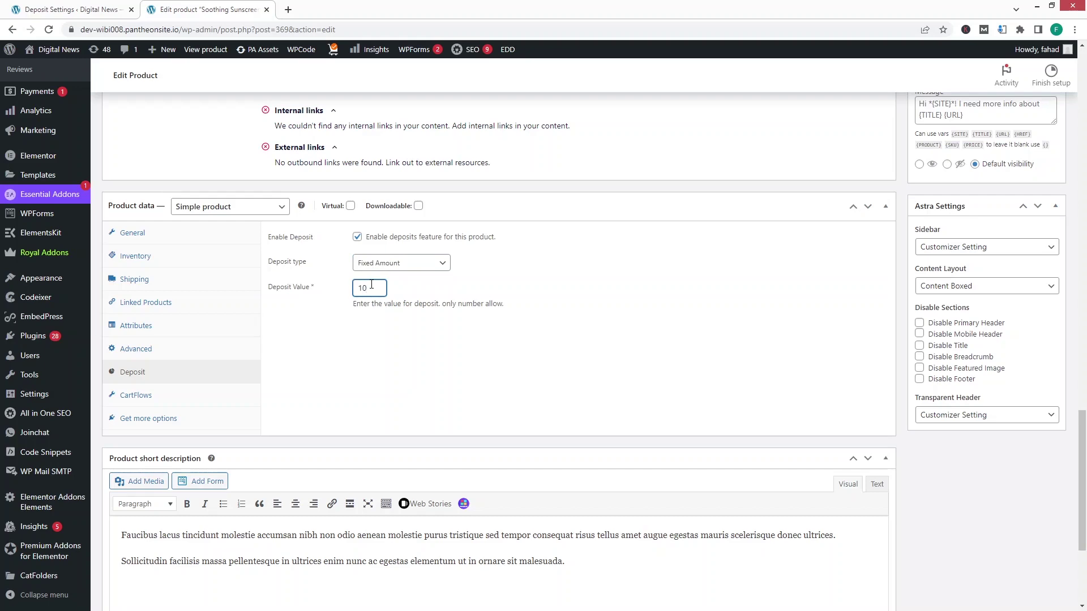
scroll(379, 281, up, 7)
scroll(663, 292, down, 4)
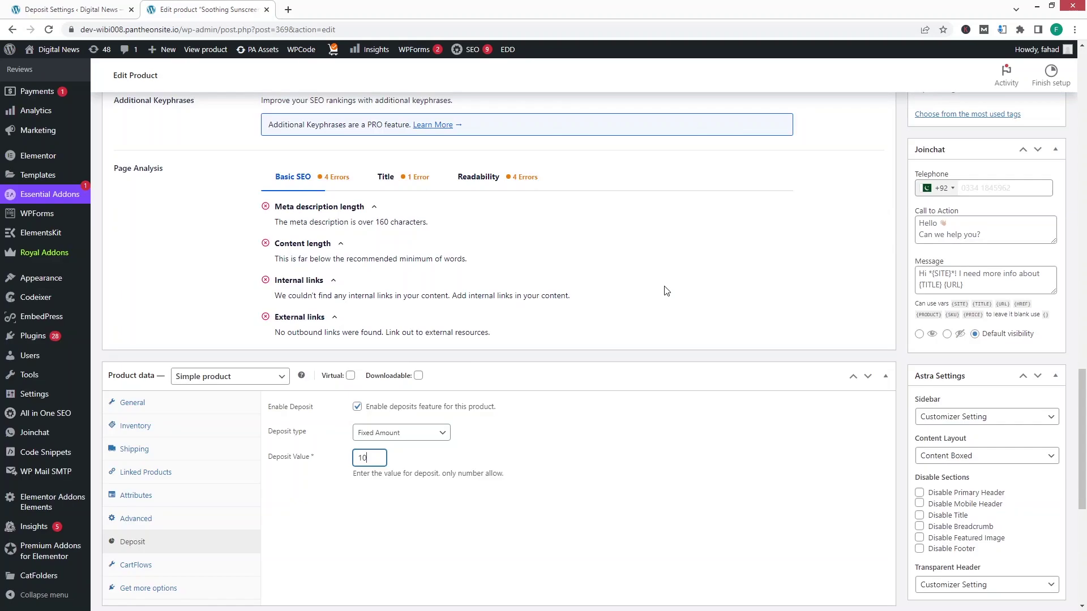
scroll(862, 265, up, 14)
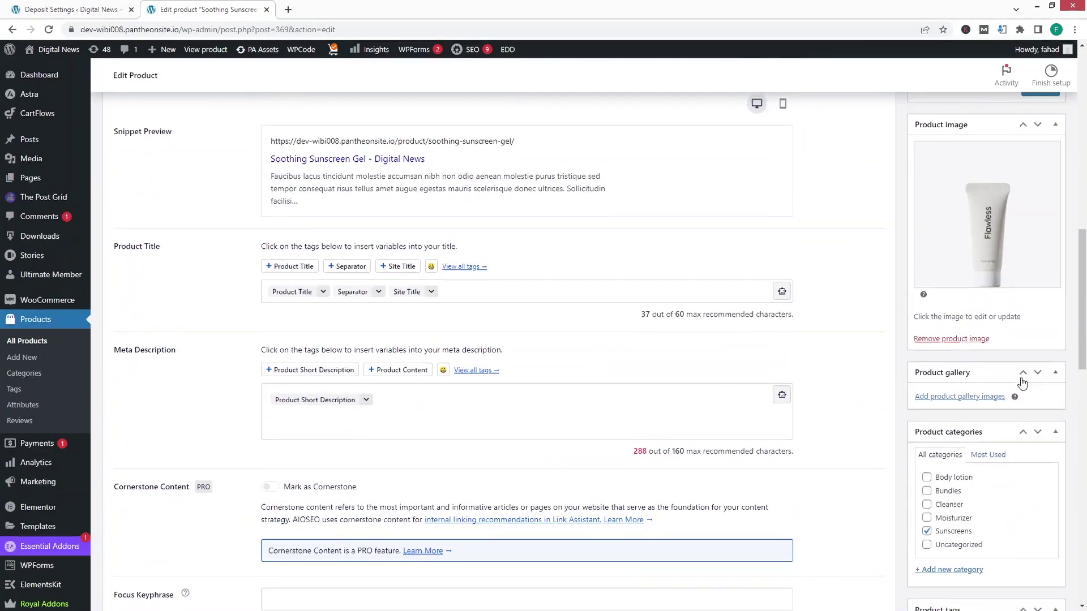
click(1040, 254)
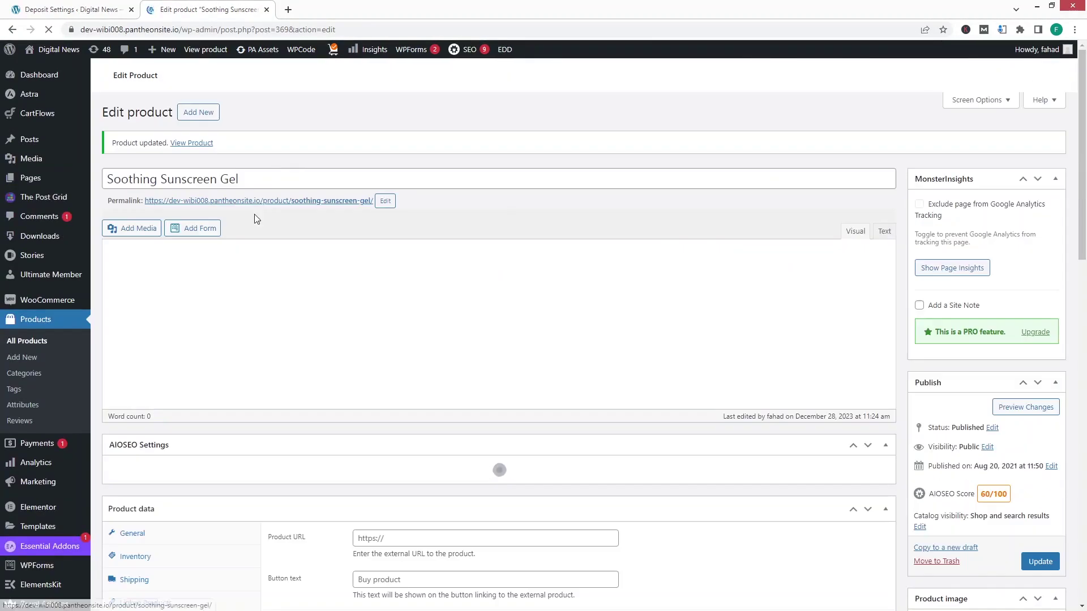
Add Soothing Sunscreen Gel to the cart from its storefront page with Pay Deposit selected
click(192, 143)
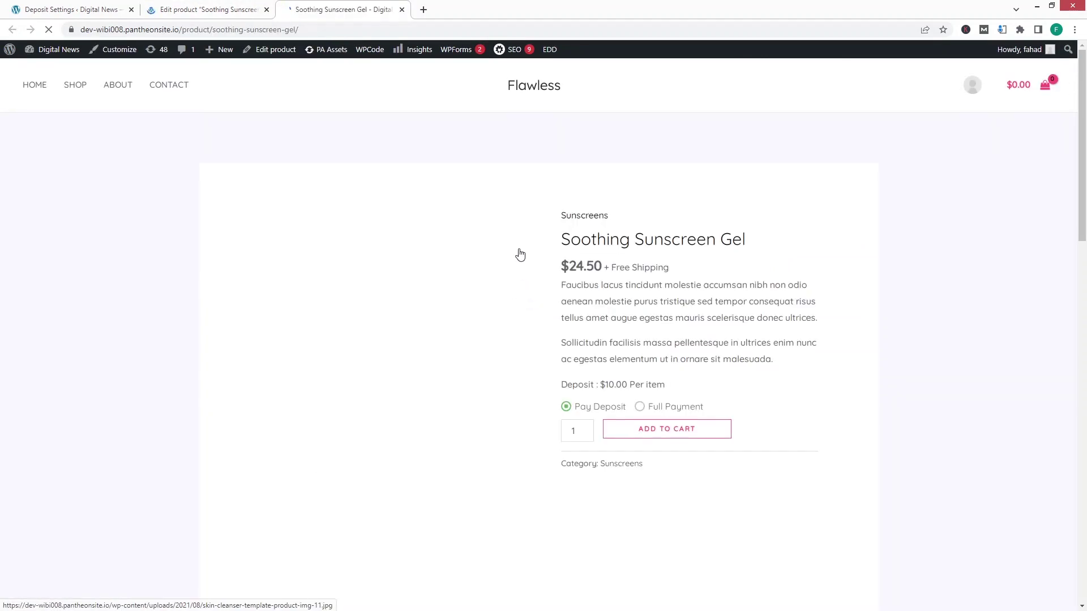
scroll(575, 255, down, 2)
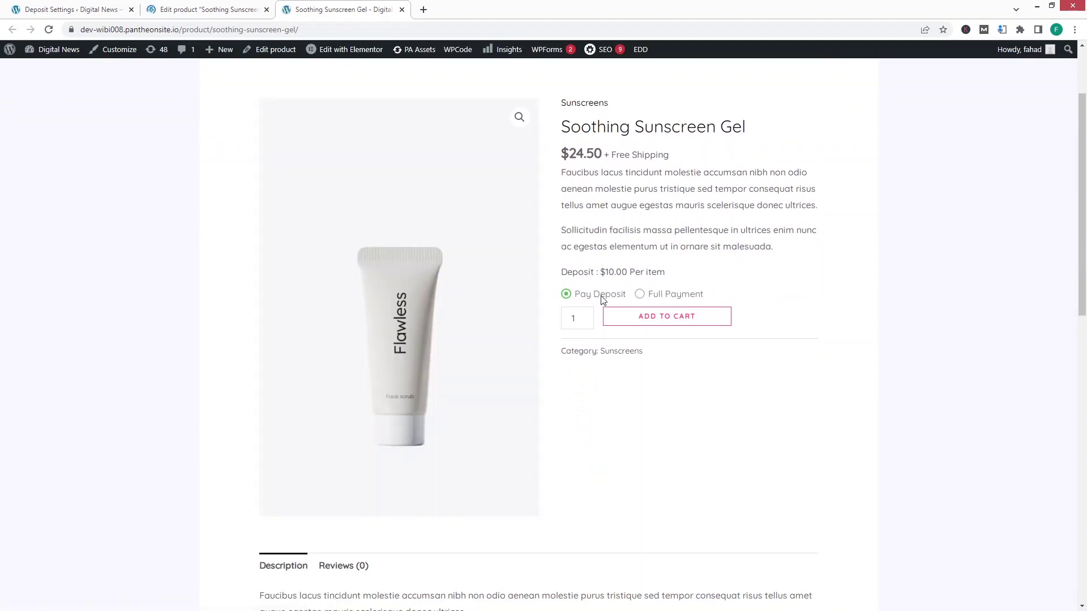
click(641, 294)
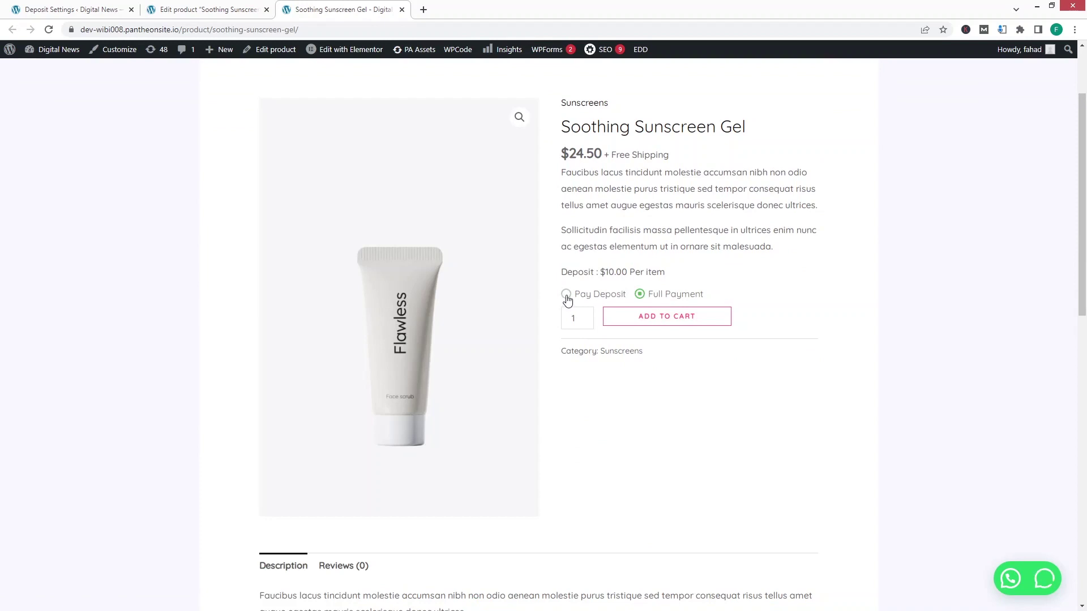
click(566, 295)
click(658, 324)
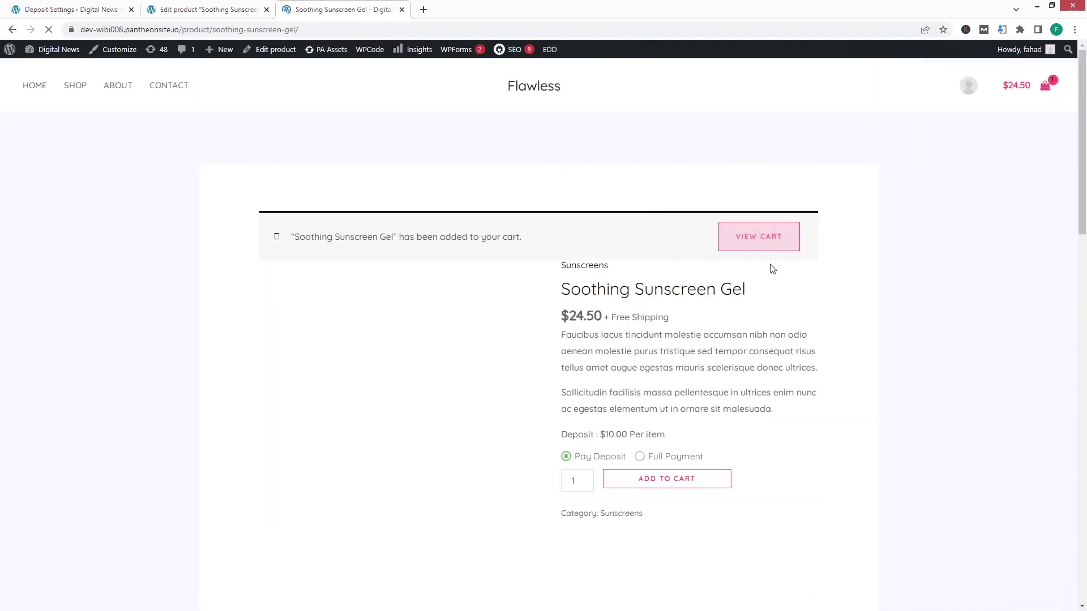
Review the cart: $24.50 item with $10.00 to pay now and $14.50 due later
click(753, 240)
scroll(521, 266, down, 1)
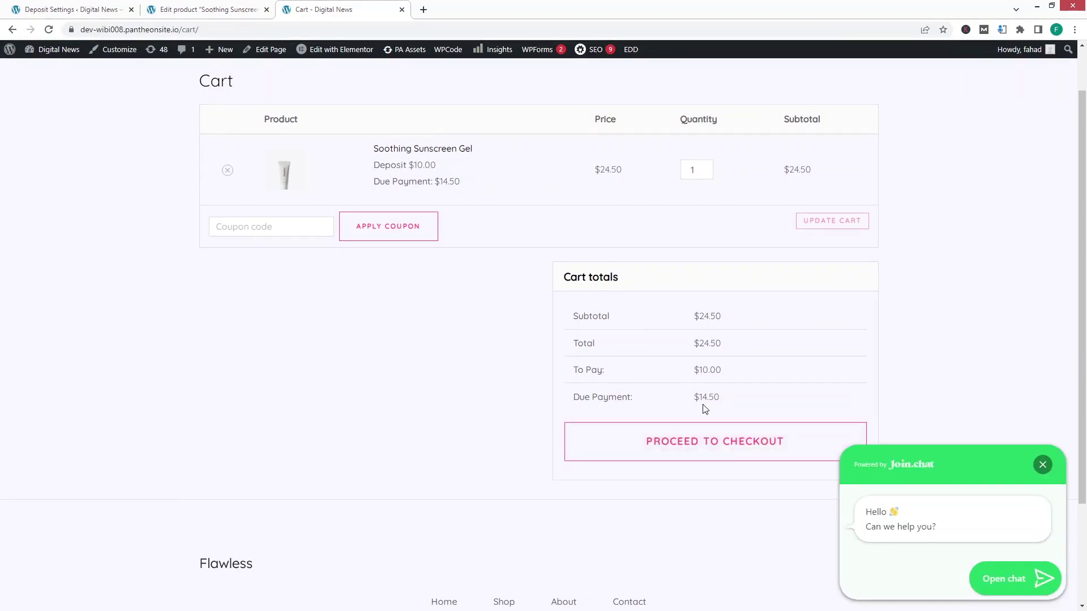
scroll(499, 309, up, 1)
scroll(501, 308, up, 1)
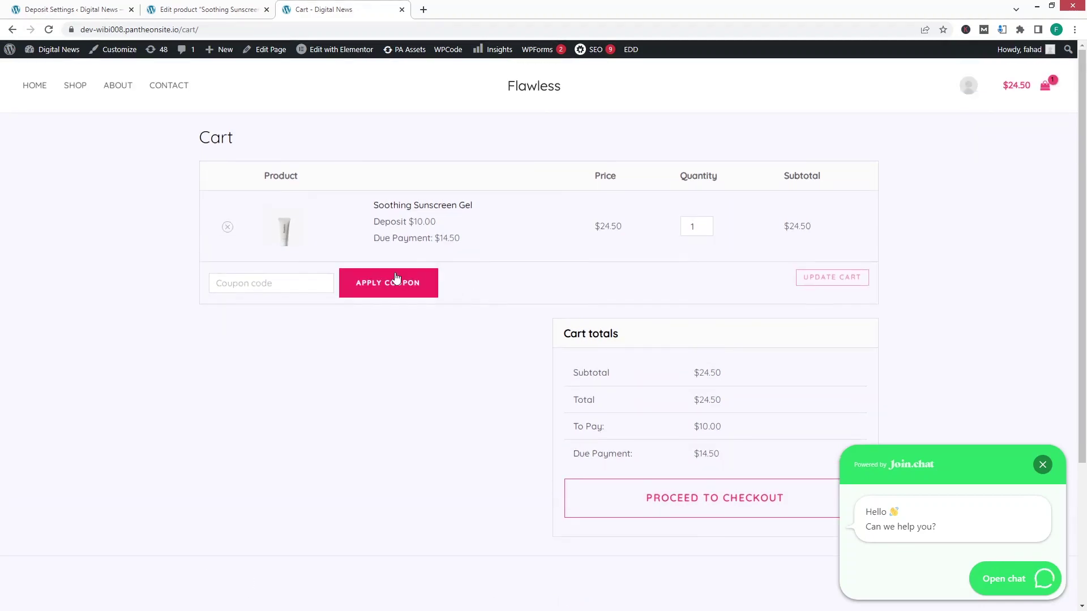
Try adding Almond Milk Lotion from the Shop and get the deposit-products cart warning
click(77, 86)
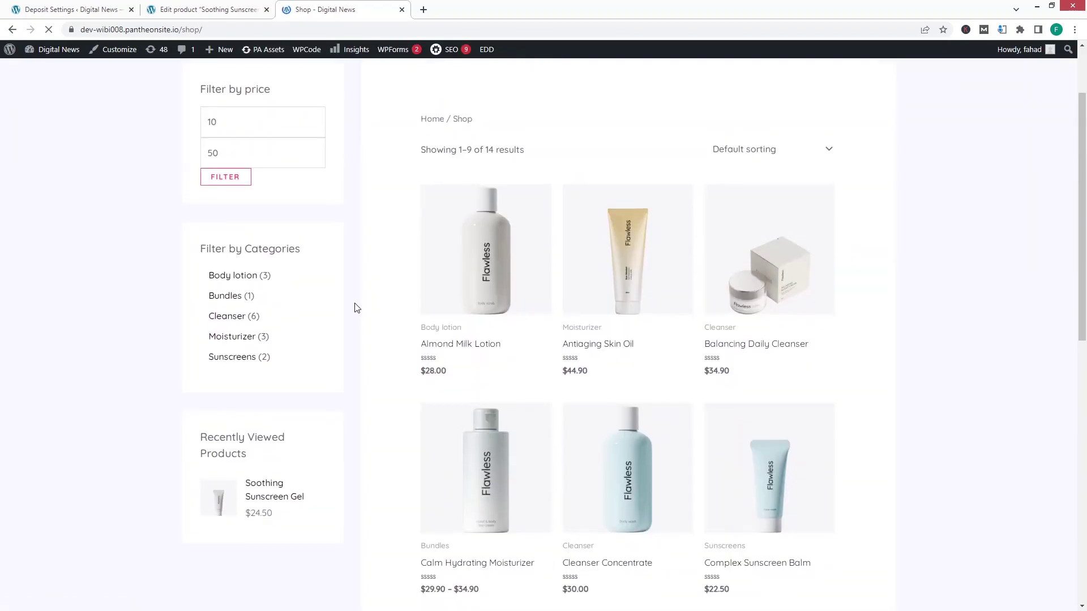
scroll(358, 308, down, 1)
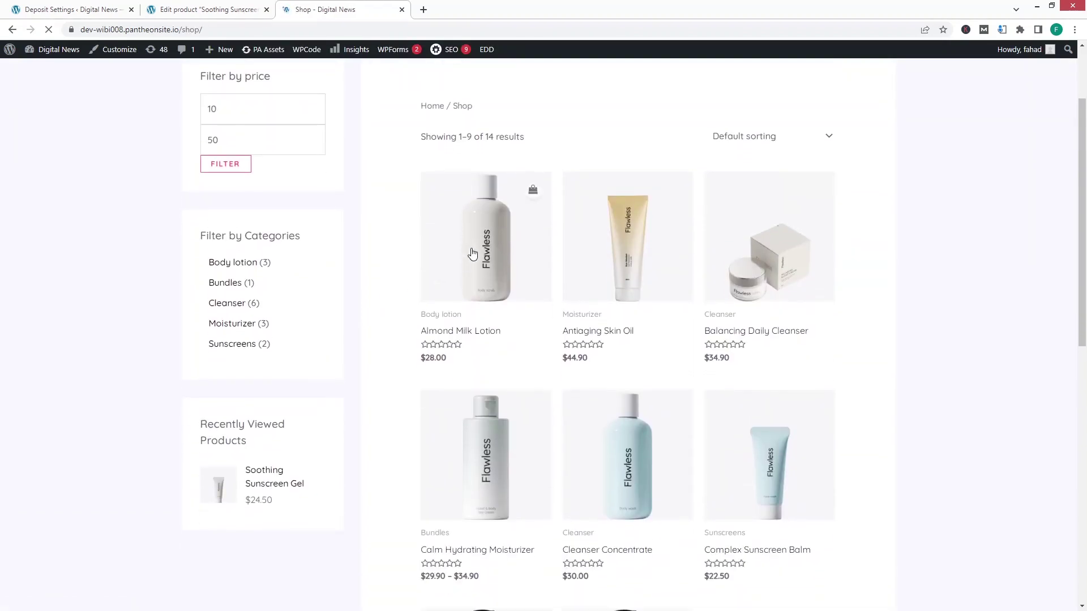
click(472, 256)
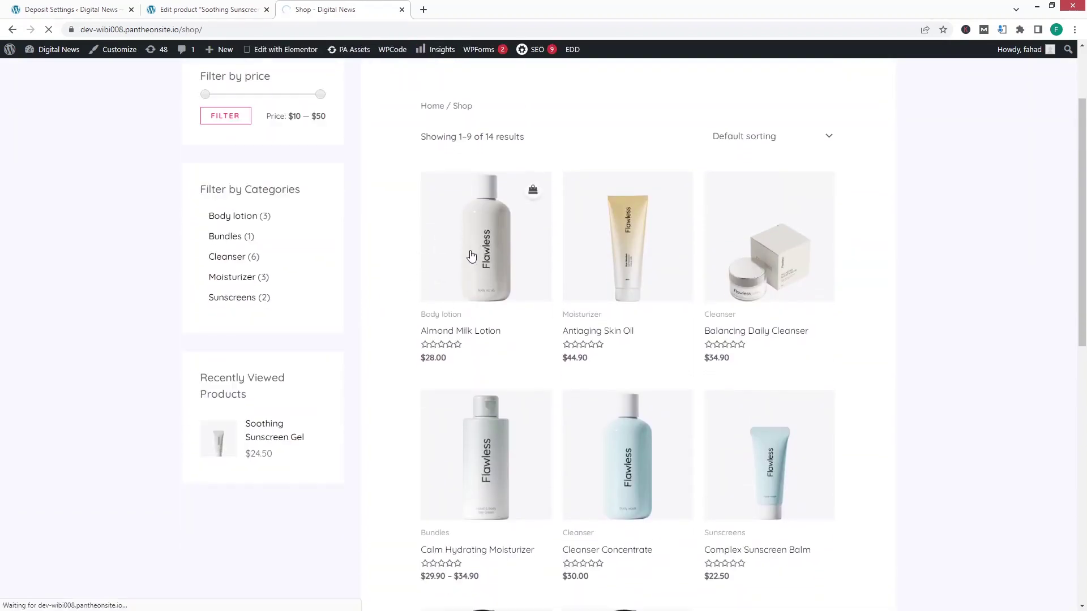
click(673, 390)
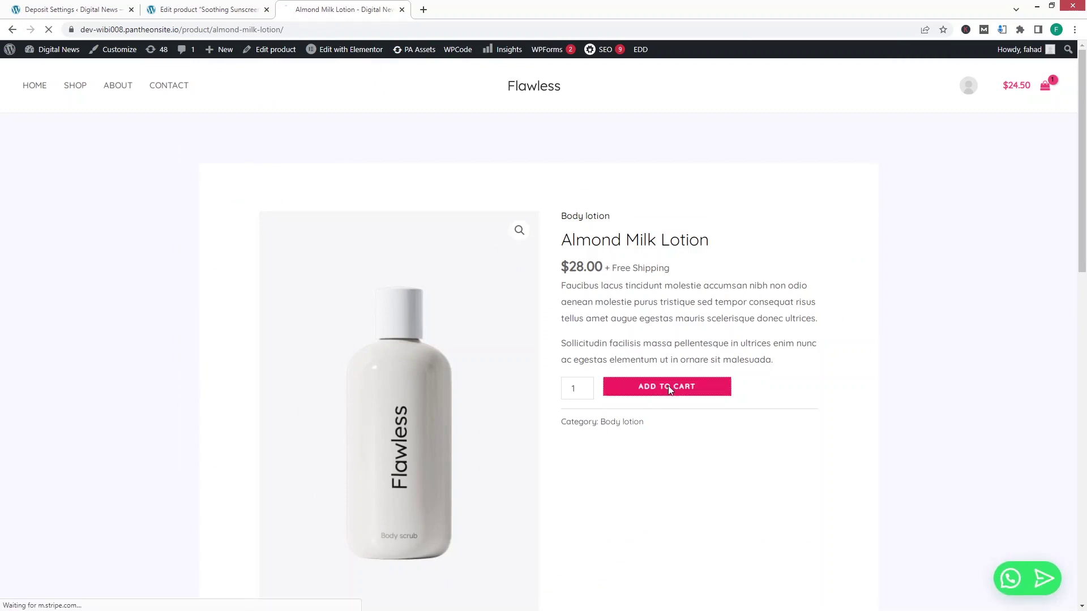
scroll(521, 300, down, 1)
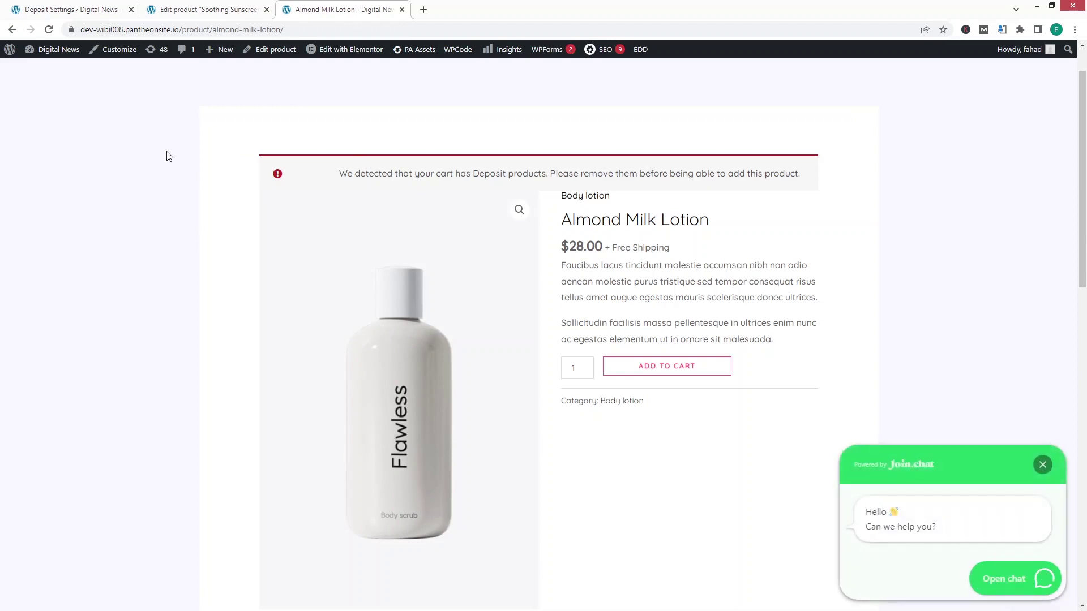
Set Deposit Mode to 'Allow Deposits and regular items together into an order' and save
click(62, 9)
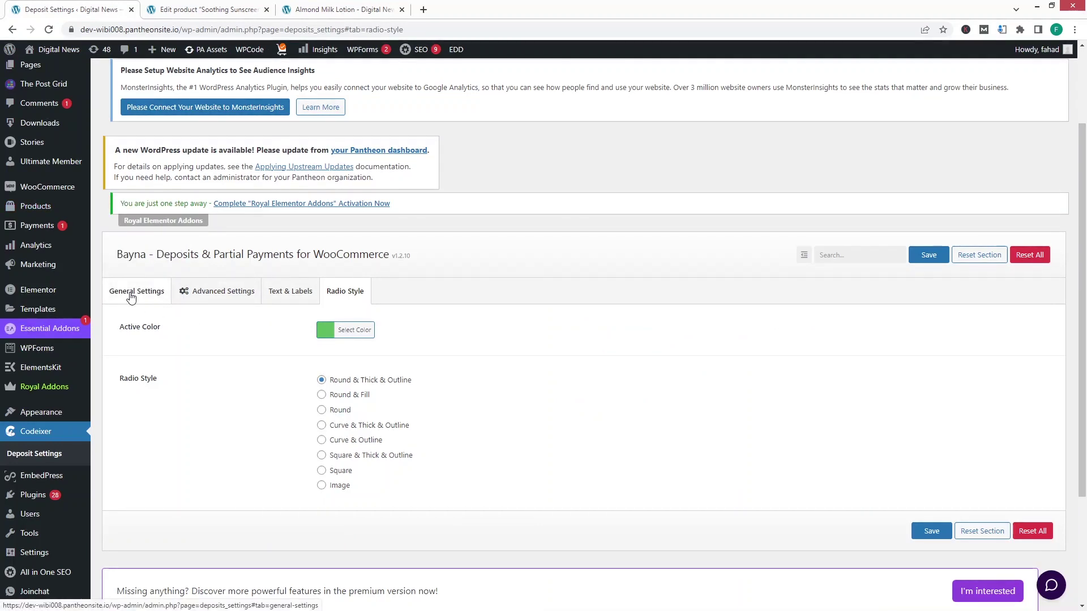
click(131, 294)
scroll(198, 342, down, 1)
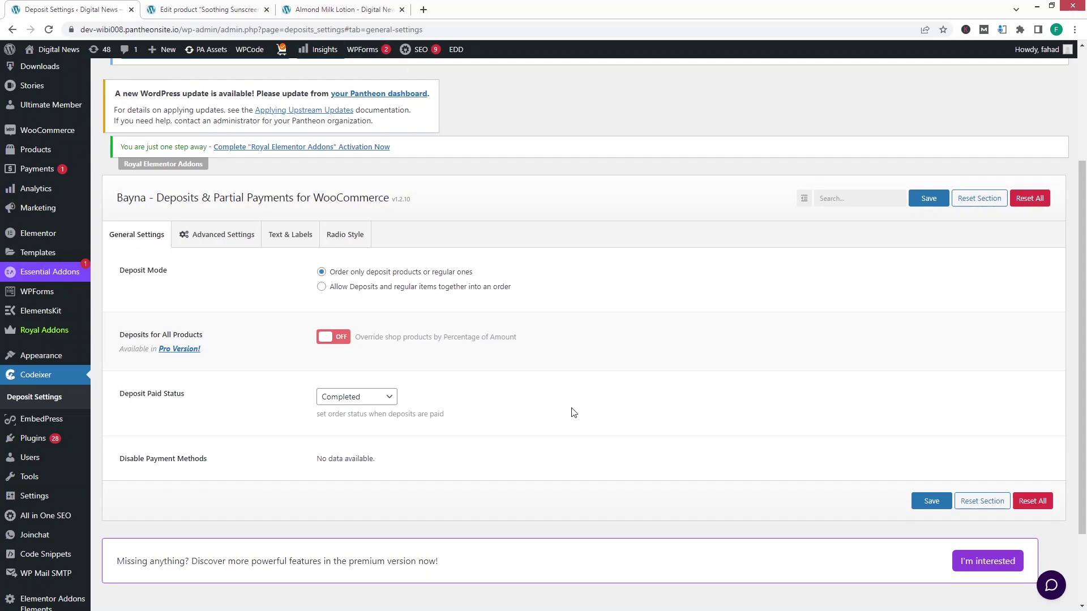
click(313, 8)
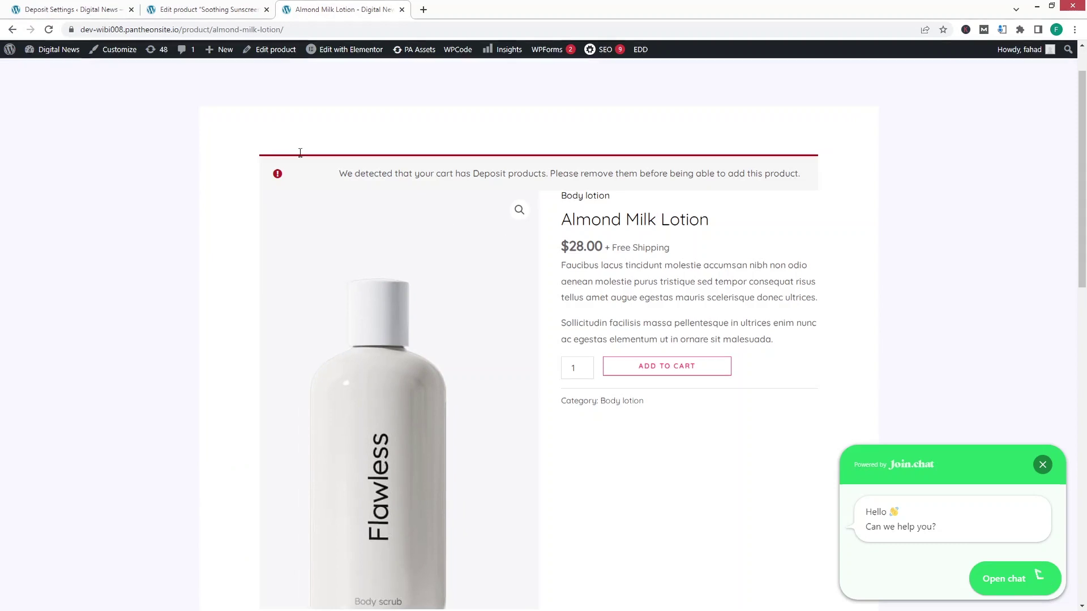
click(69, 8)
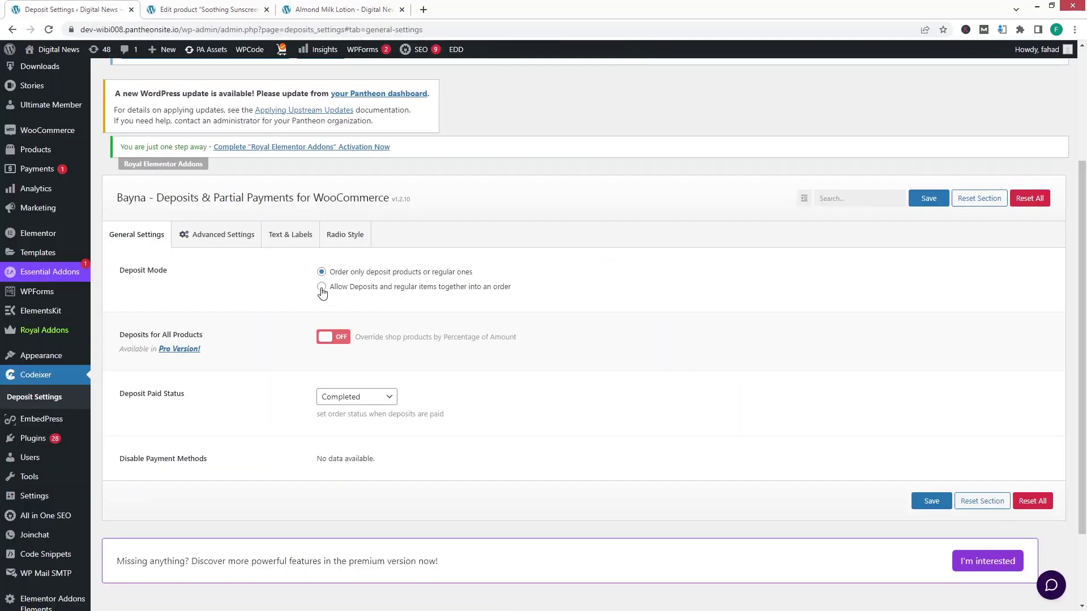
click(322, 288)
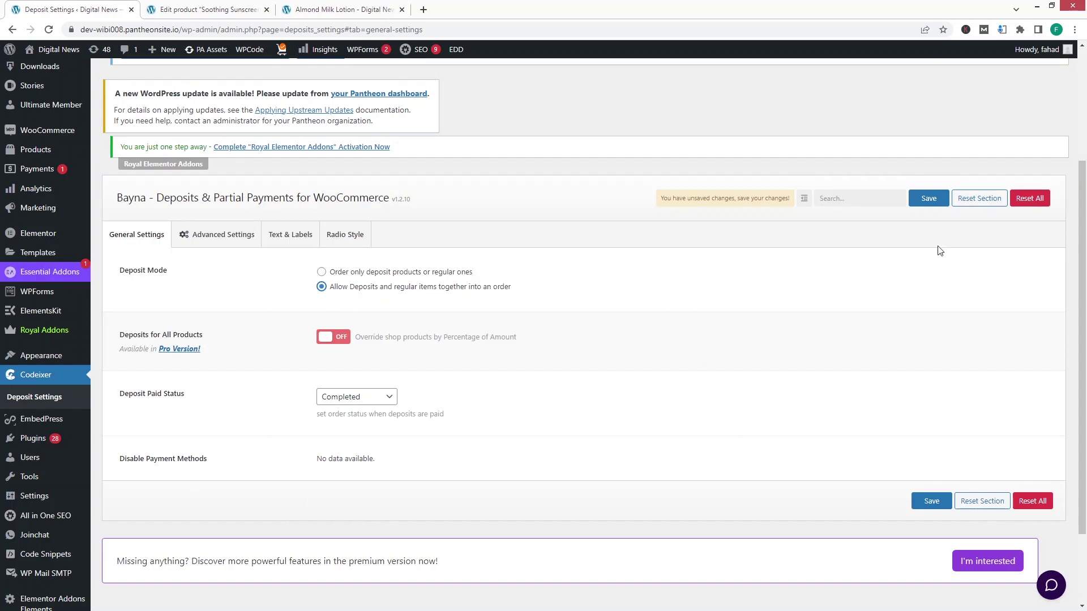
click(934, 202)
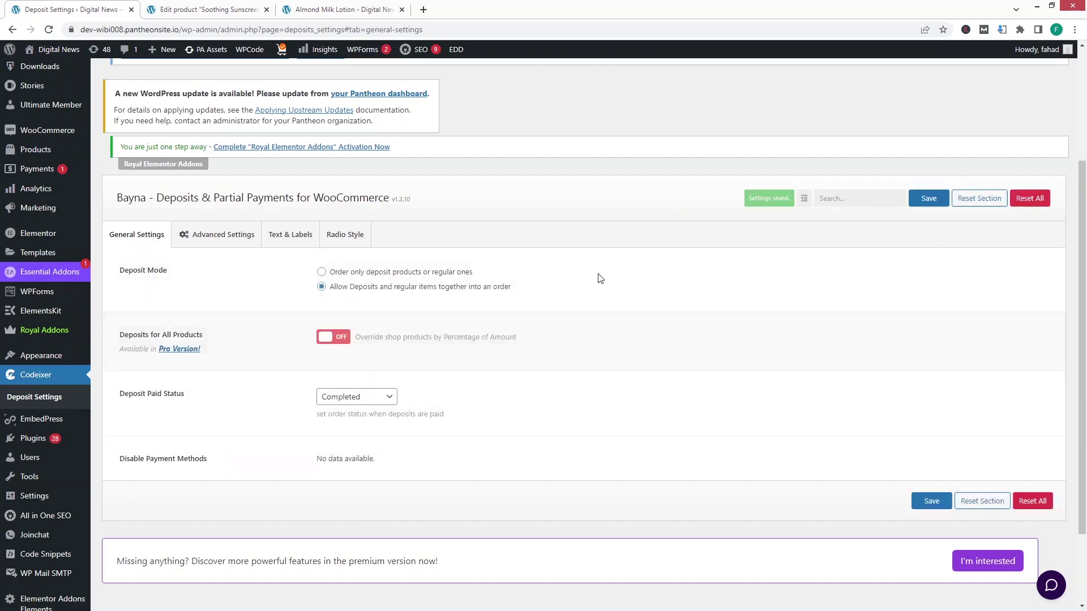
click(315, 6)
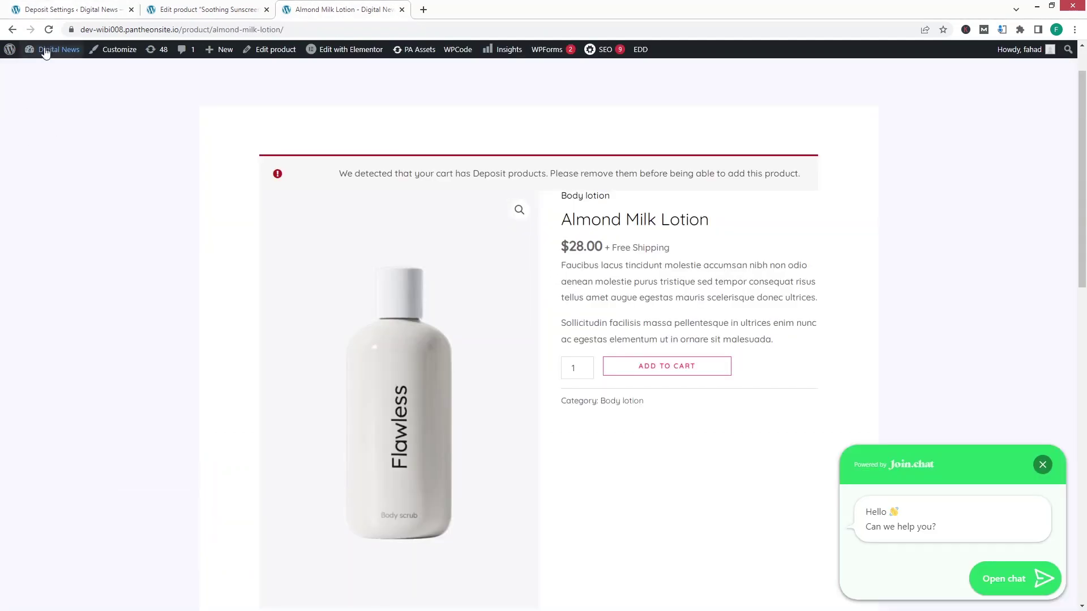
Add Almond Milk Lotion to the cart with the sunscreen deposit and view the $52.50 cart
click(49, 29)
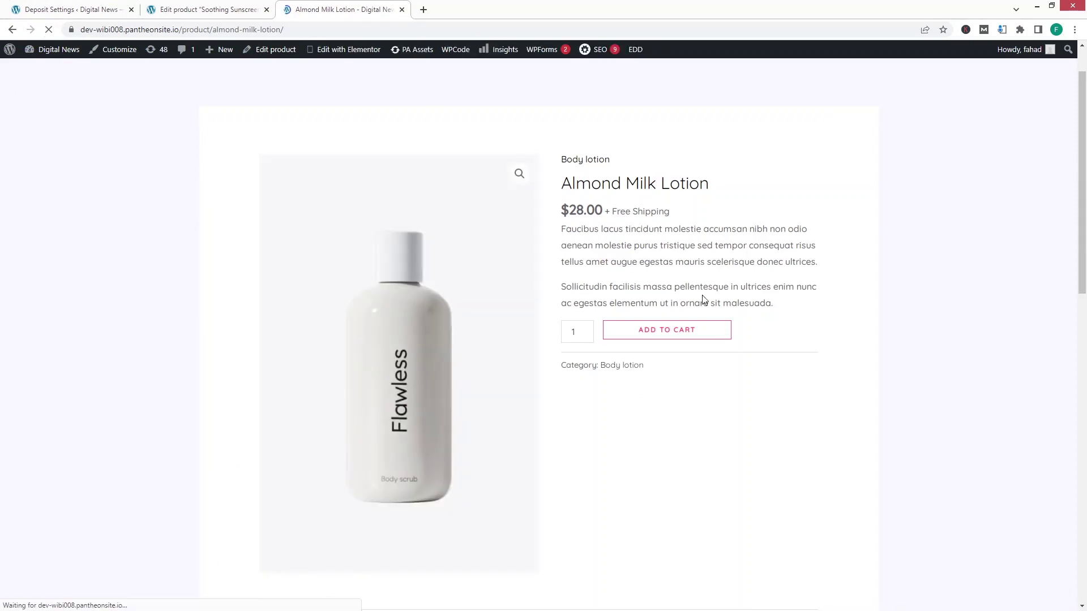
click(664, 342)
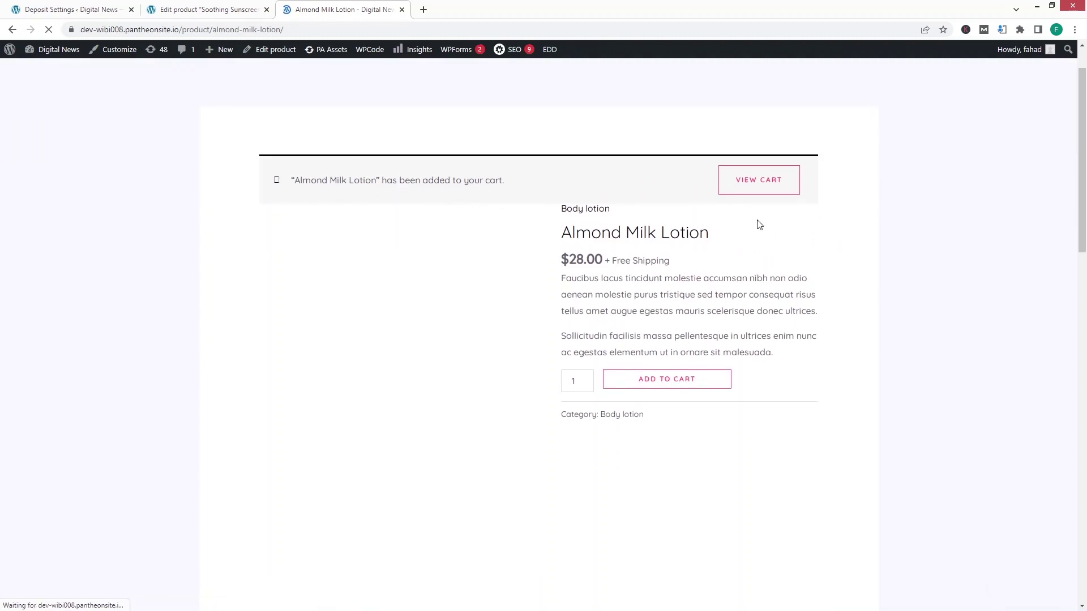
click(754, 190)
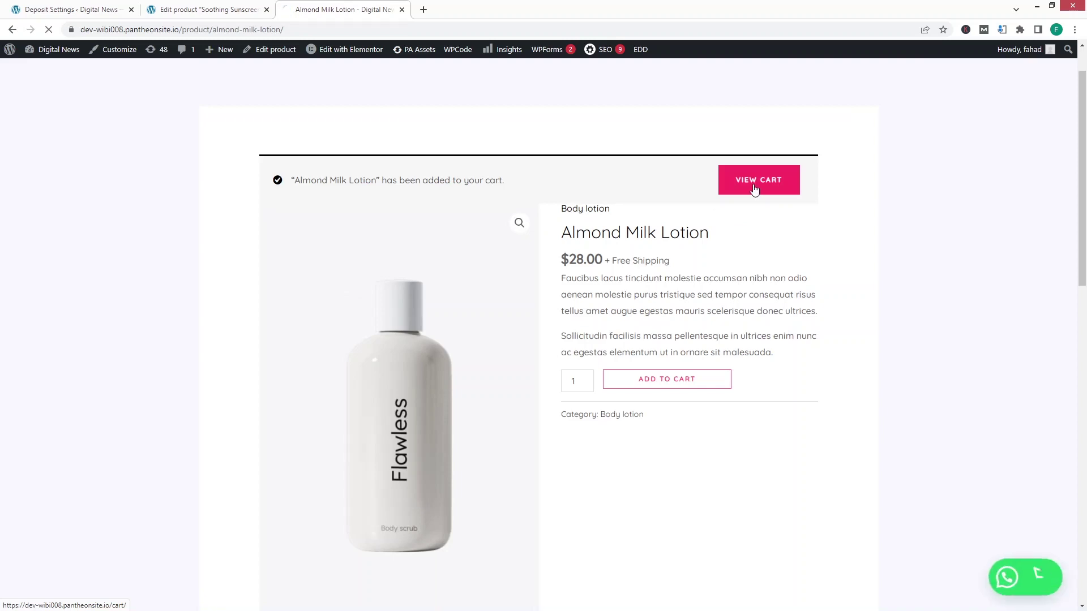